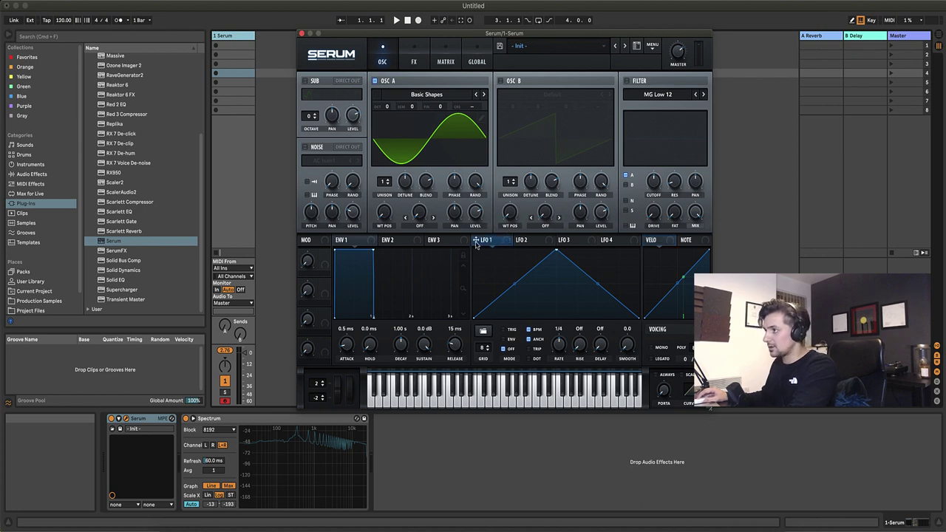
Modulate oscillator A's coarse pitch with LFO 1 and audition notes at LFO rates of 1/8 and 1/4.
left_click_drag(475, 244, 473, 108)
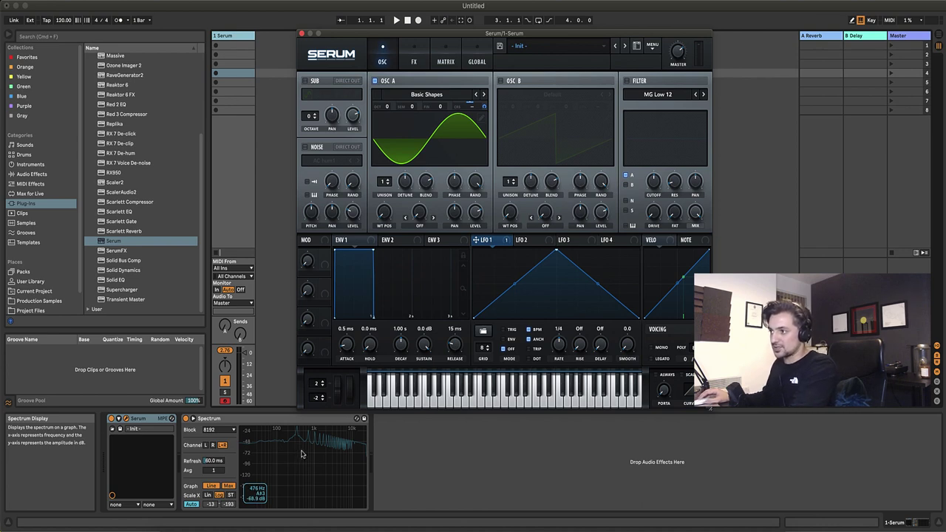
key("a")
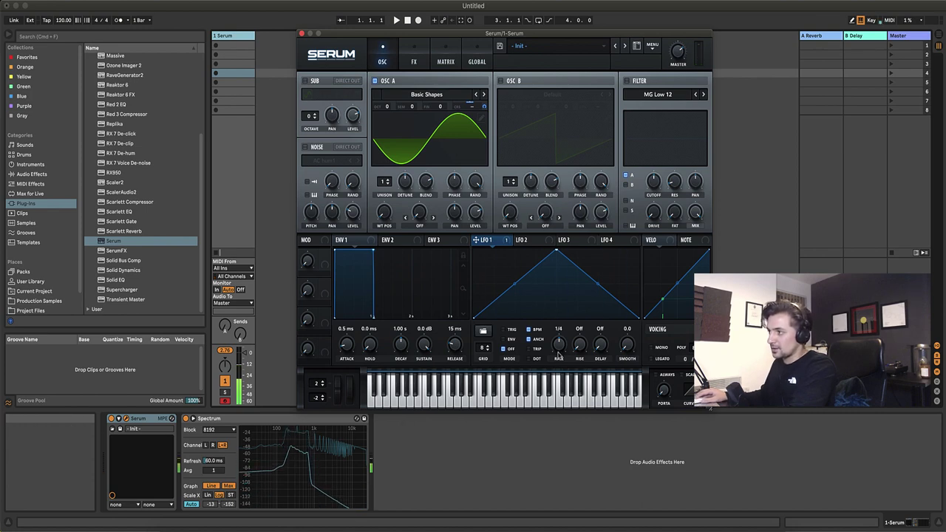
left_click_drag(558, 351, 559, 340)
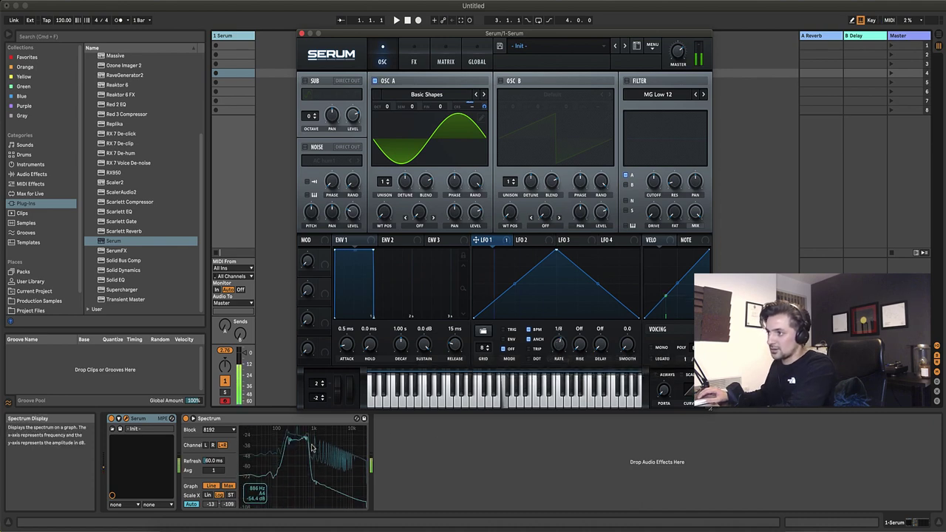
left_click_drag(559, 350, 569, 368)
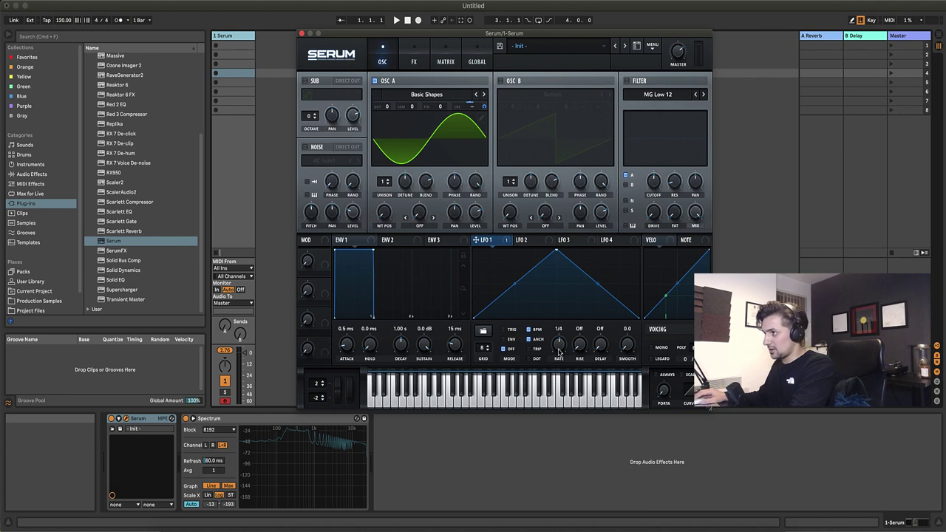
key("a")
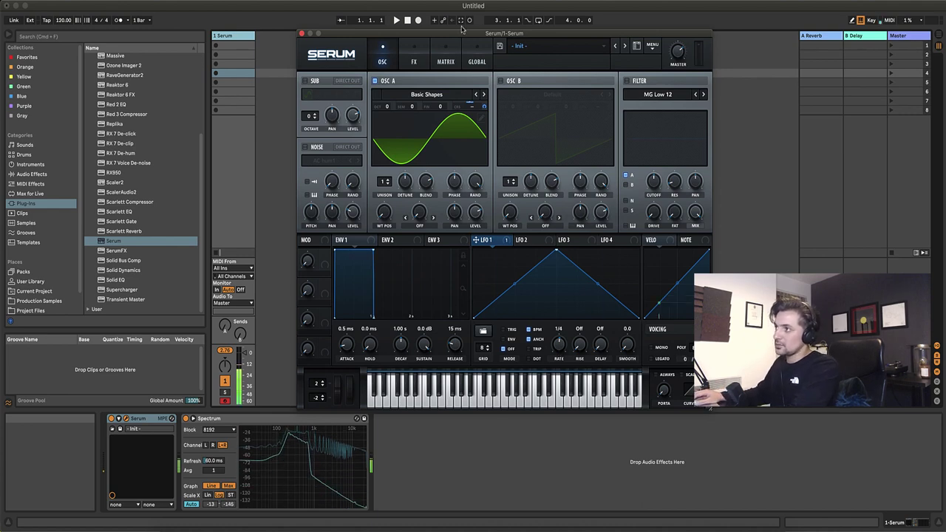
Remove the LFO 1 modulation from oscillator A's coarse pitch.
right_click(482, 105)
left_click(532, 144)
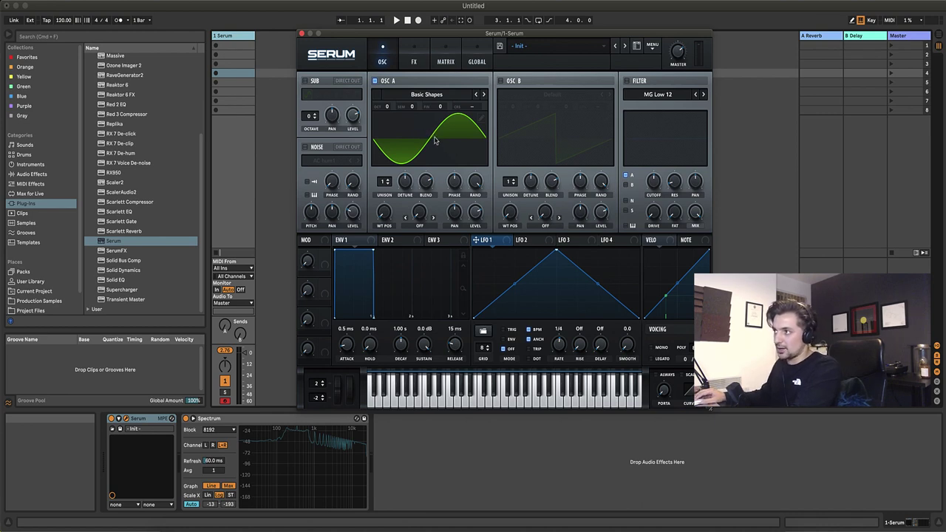
Enable oscillator B with the Analog Basic Shapes wavetable and set oscillator A's warp mode to FM (from B).
left_click(500, 81)
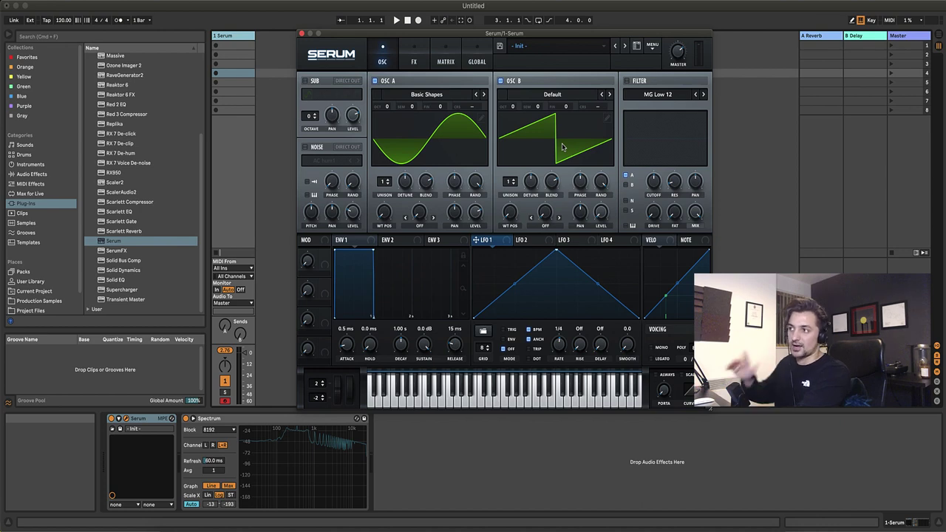
left_click(563, 97)
mouse_move(565, 103)
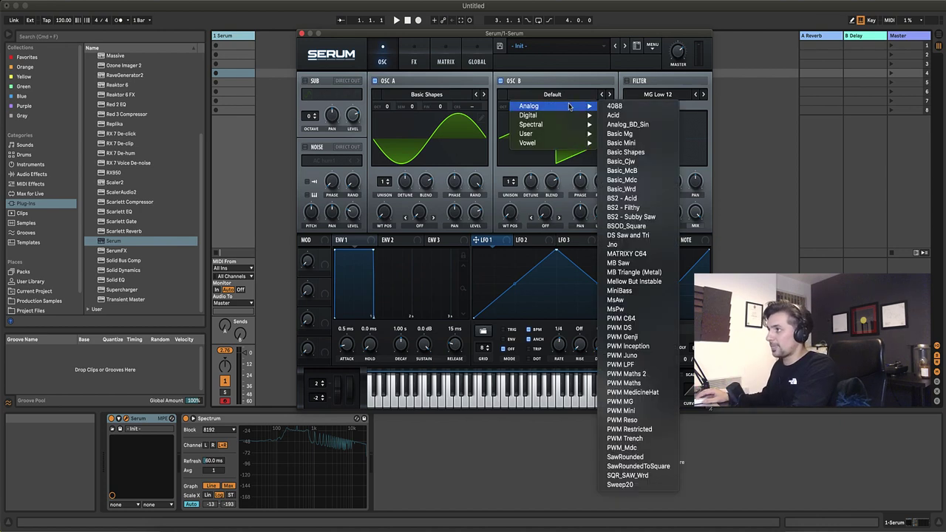
left_click(625, 152)
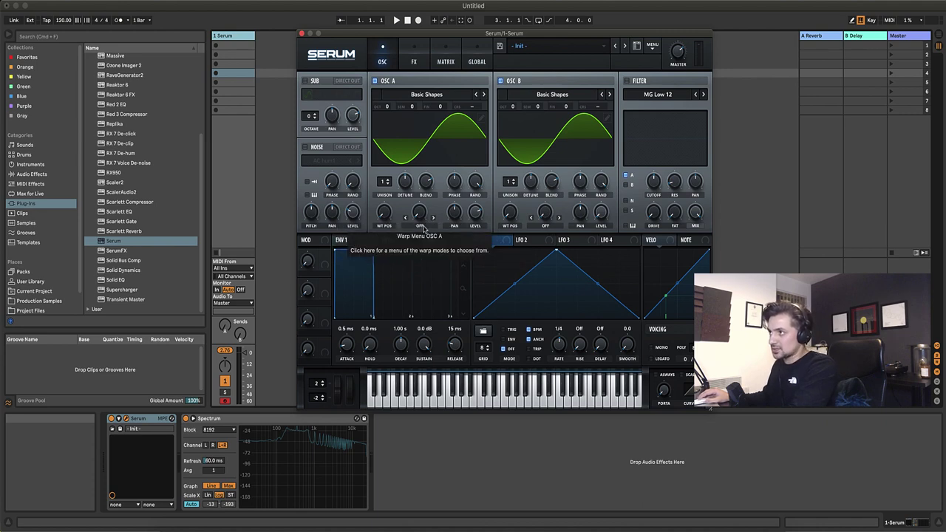
left_click(424, 230)
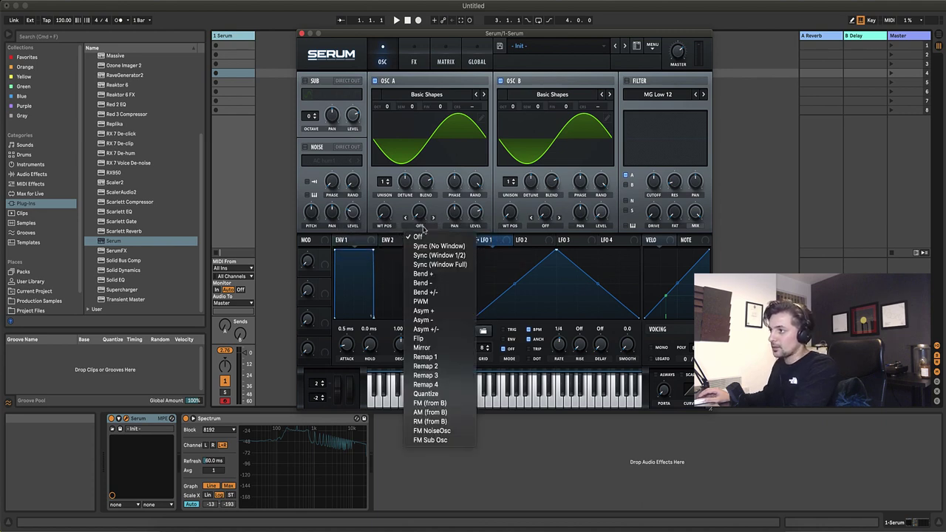
left_click(459, 402)
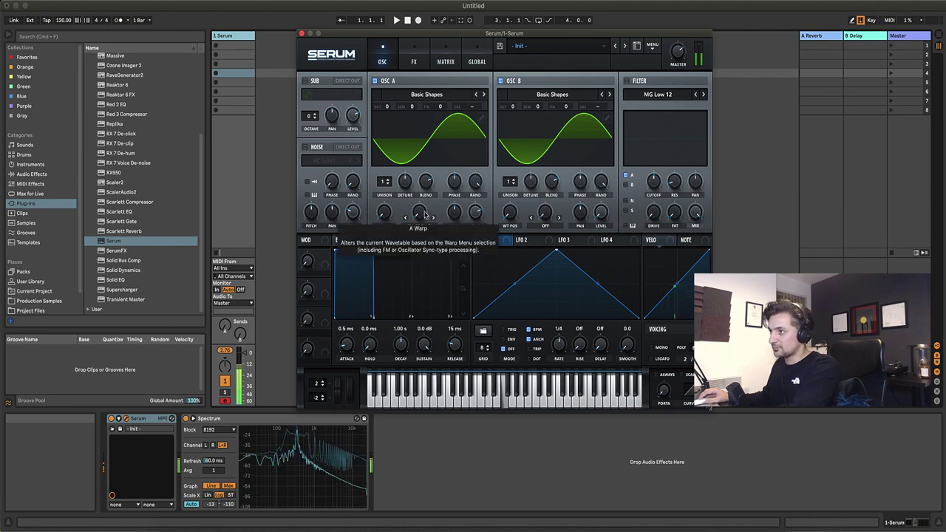
Sweep oscillator A's FM warp amount up to 79%, bring it back down, and raise it partway while auditioning.
left_click(419, 216)
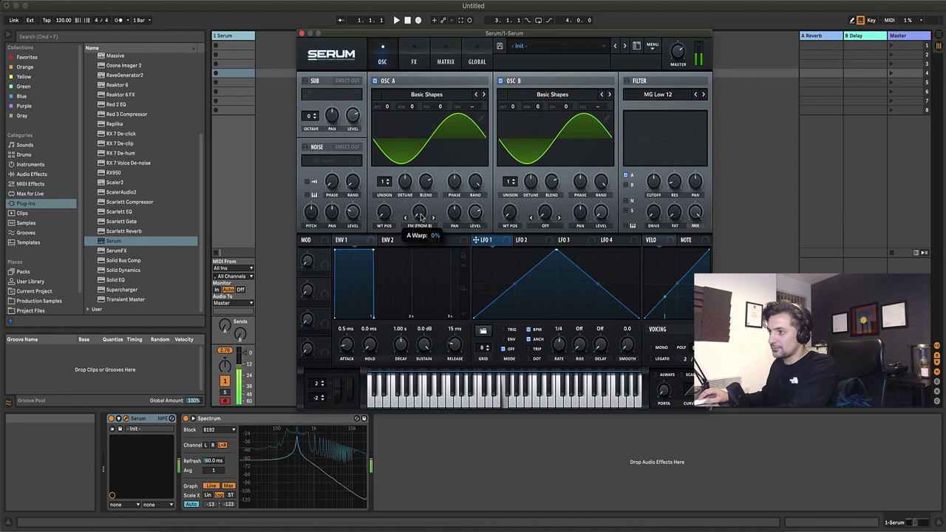
left_click_drag(419, 215, 422, 155)
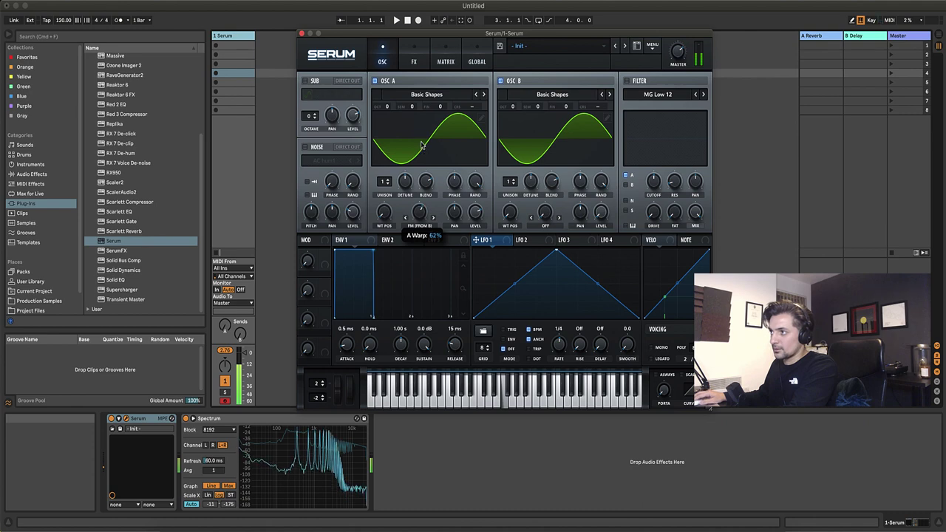
left_click_drag(422, 140, 422, 138)
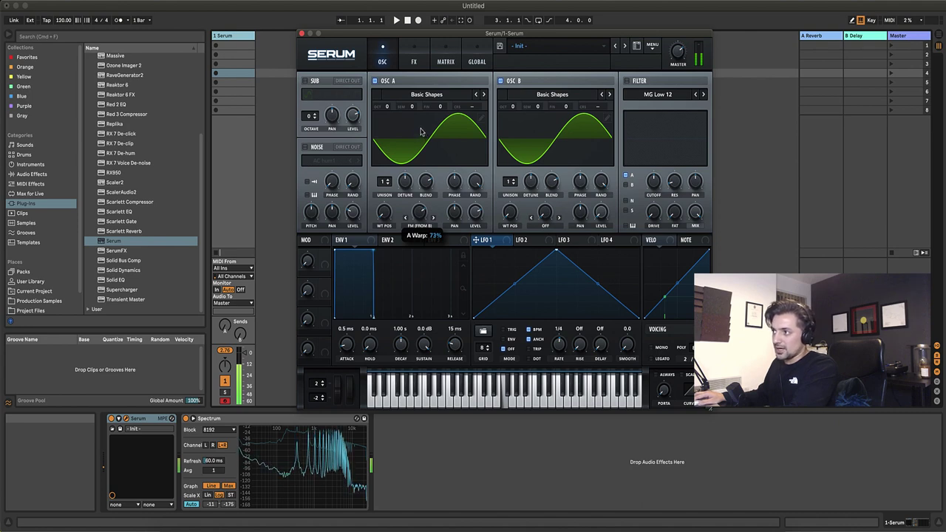
left_click_drag(421, 132, 421, 128)
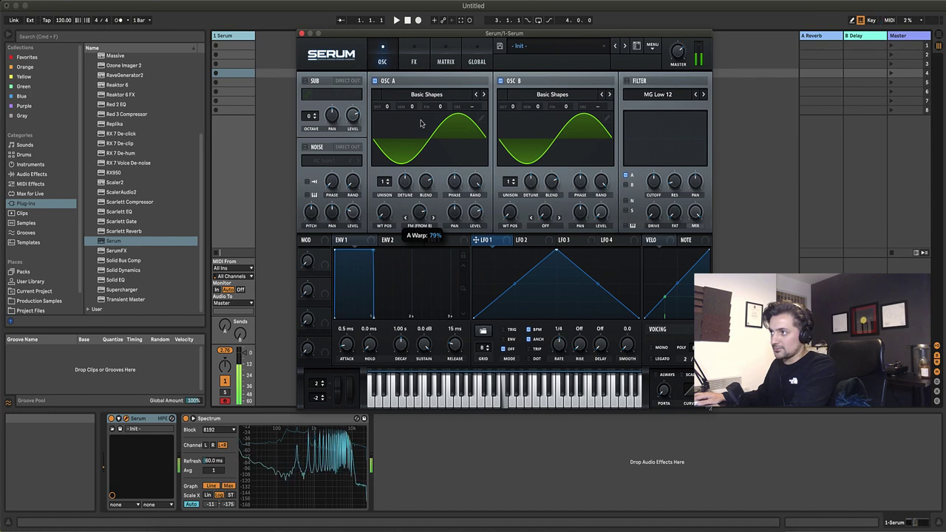
left_click_drag(420, 123, 425, 183)
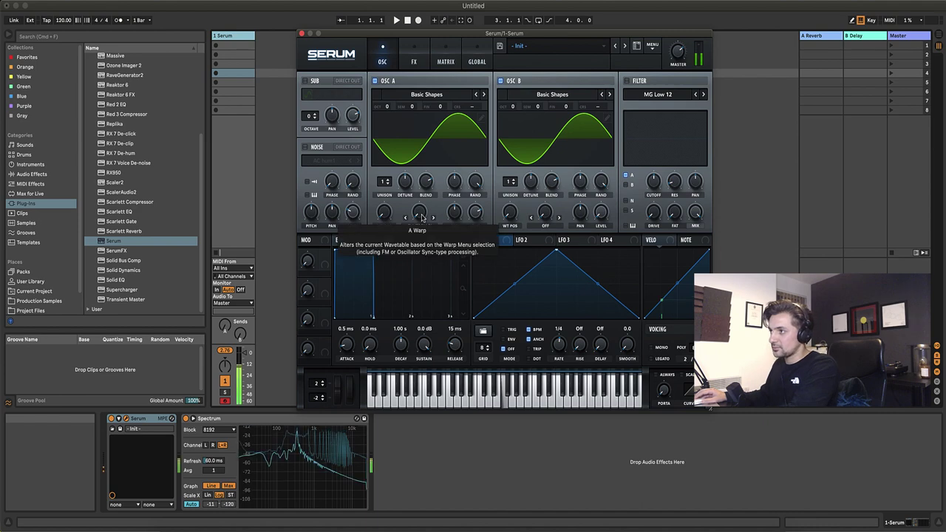
left_click_drag(422, 216, 419, 185)
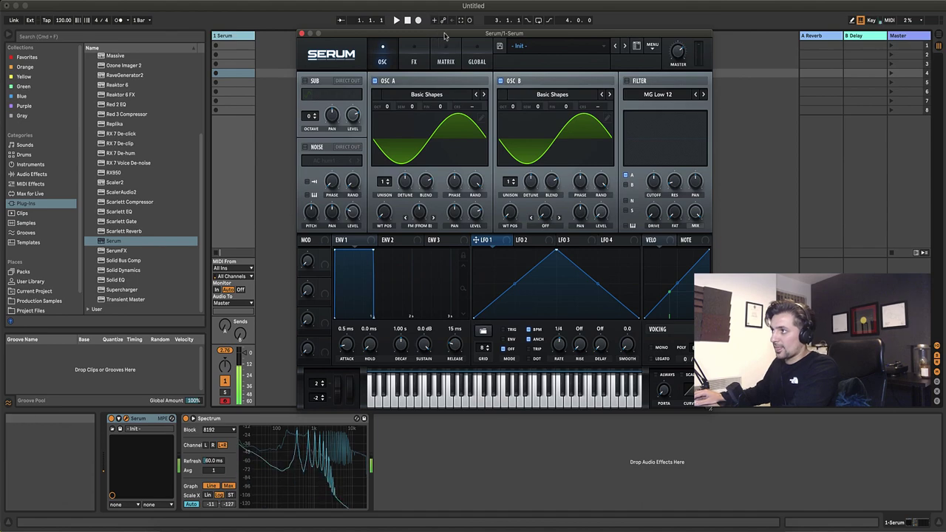
Enlarge the Spectrum display, keep the Serum window clear of it, and play a note to examine the FM harmonics.
left_click_drag(446, 31, 603, 194)
double_click(288, 464)
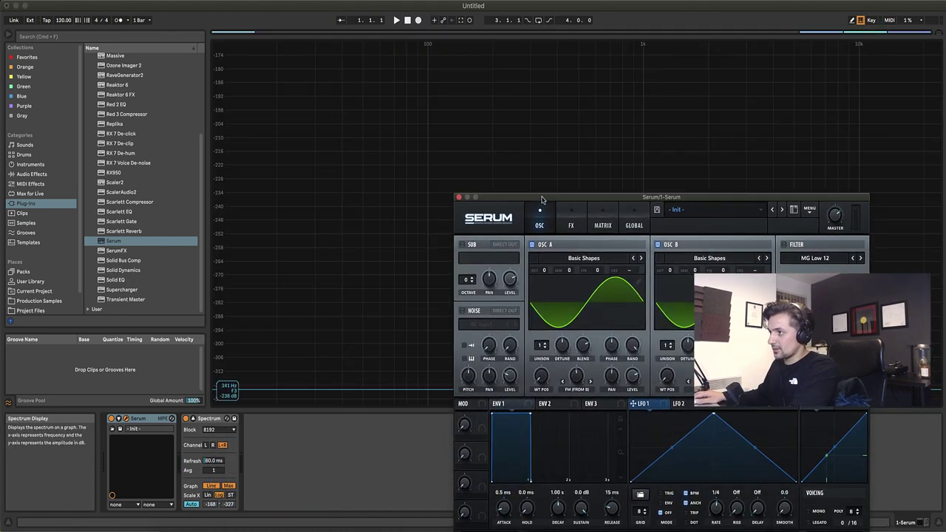
left_click_drag(541, 201, 338, 335)
key("f")
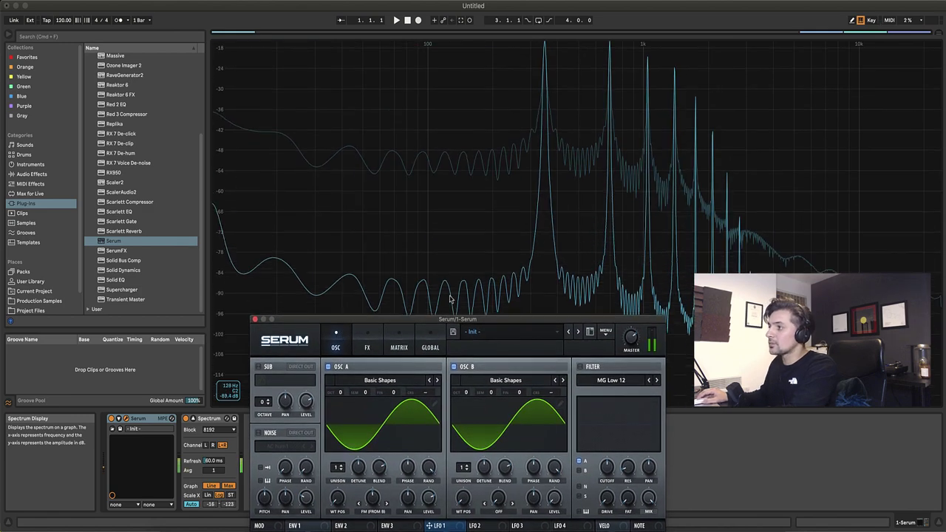
left_click_drag(457, 319, 456, 330)
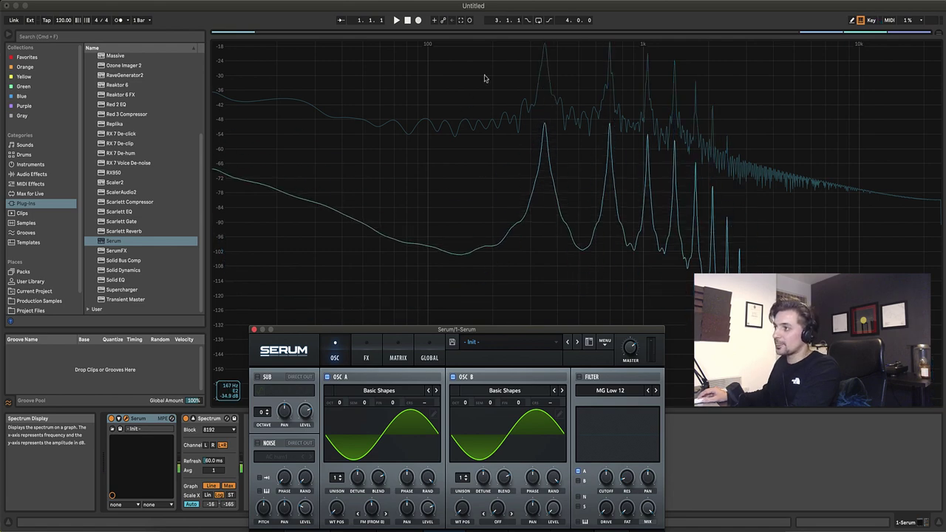
key("f")
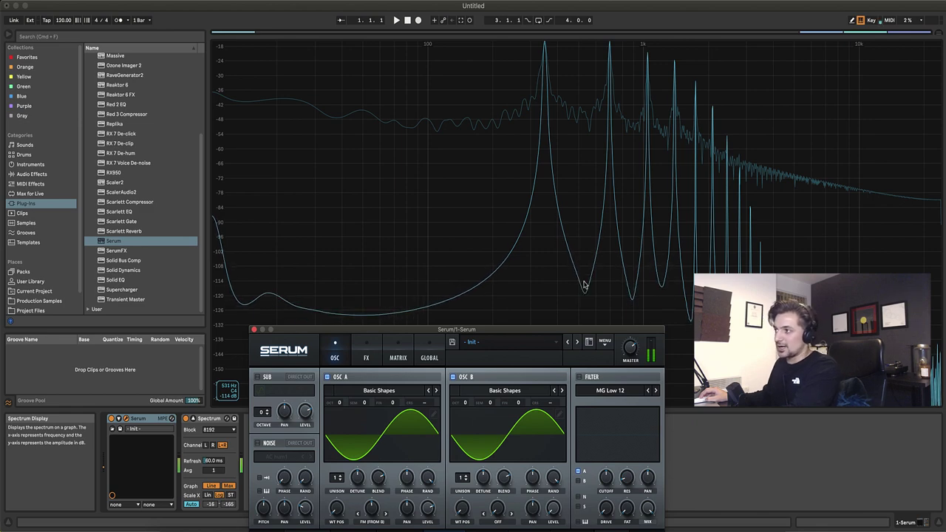
Collapse and re-expand the large Spectrum display, moving the Serum window out of its way.
left_click_drag(532, 330, 745, 70)
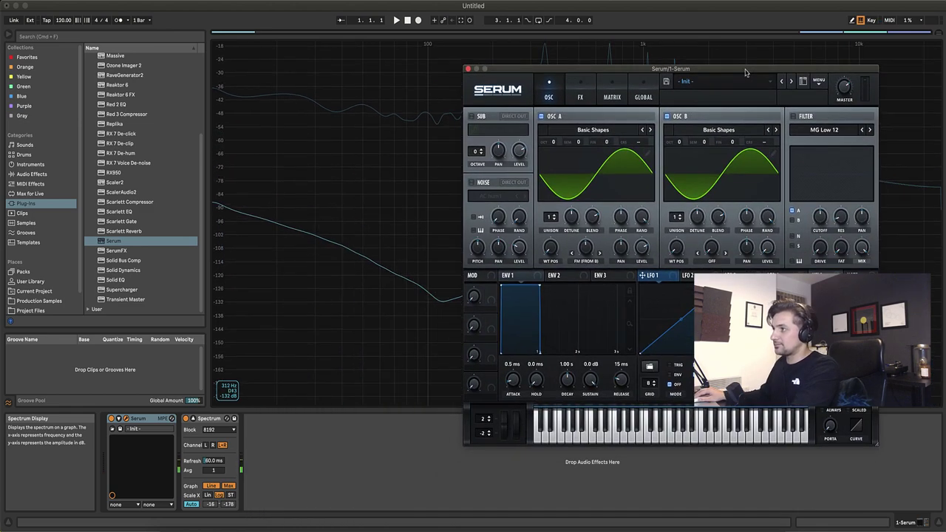
double_click(412, 196)
left_click_drag(554, 75, 462, 141)
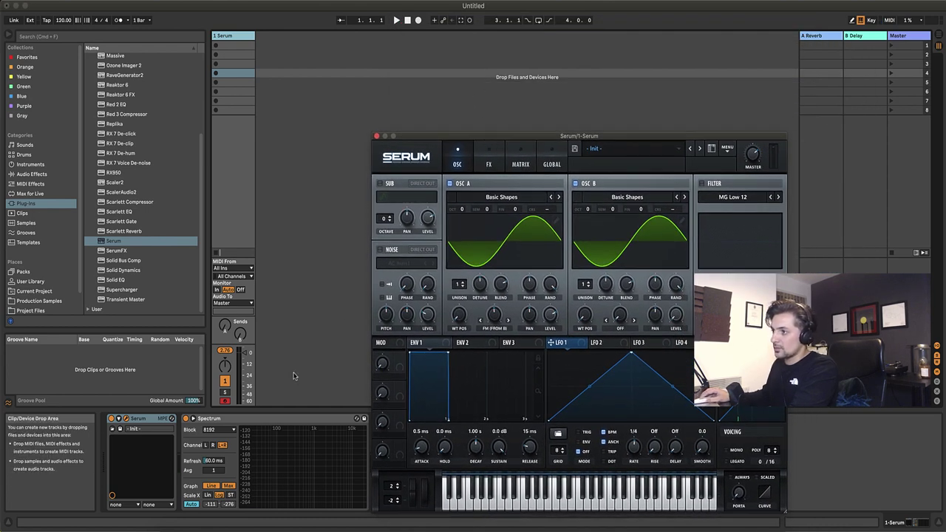
double_click(304, 487)
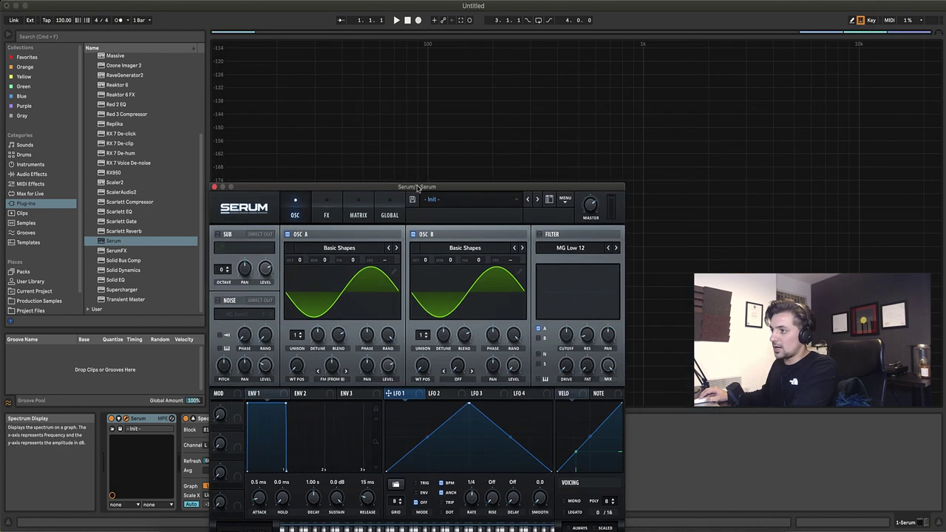
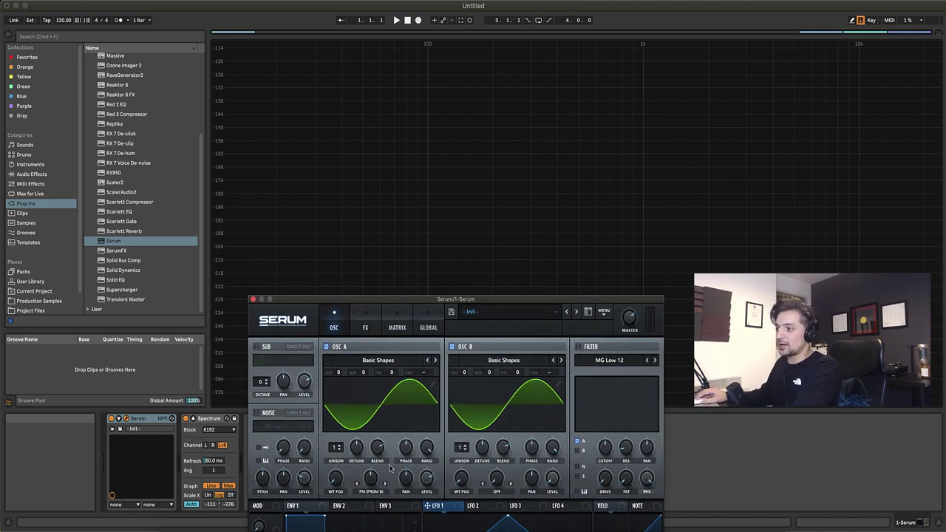
Set oscillator A's warp to 0%, play a note, and sweep the FM amount up to about 56% and back down.
left_click_drag(371, 482, 375, 517)
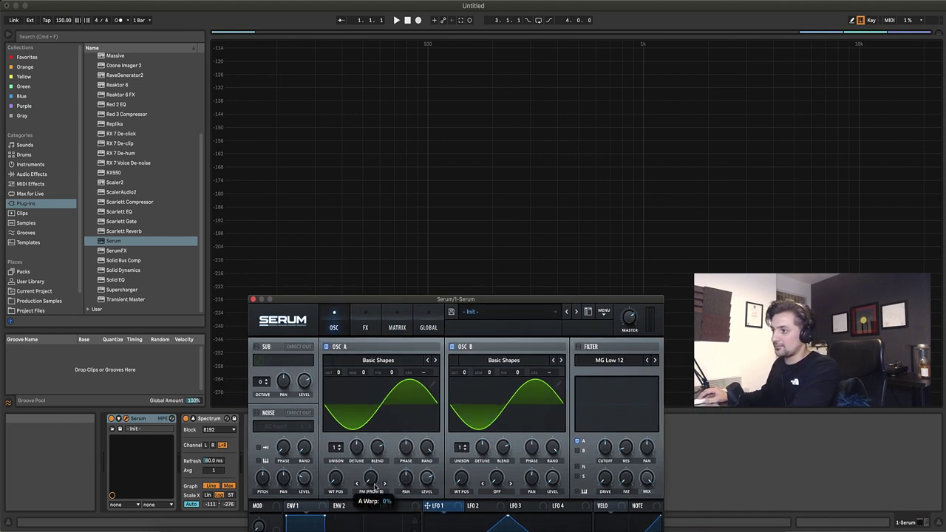
key("f")
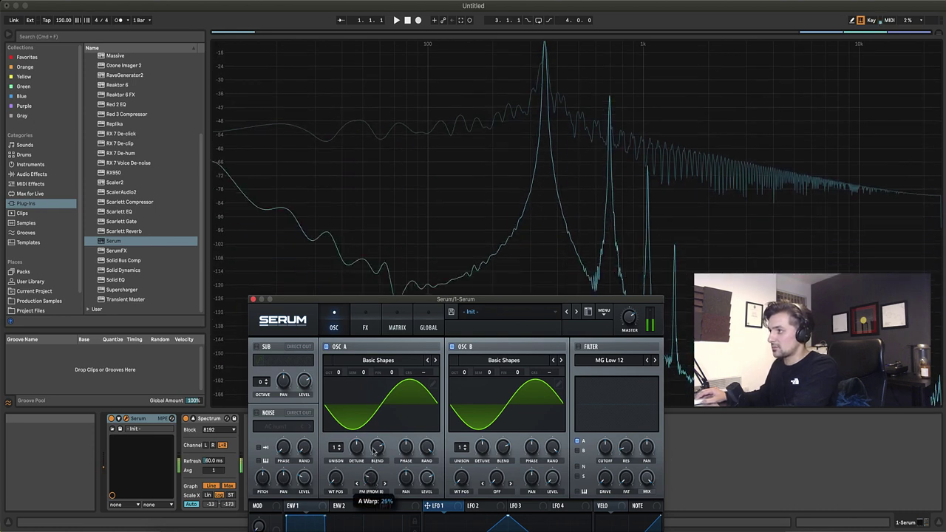
left_click_drag(532, 299, 506, 320)
left_click_drag(344, 500, 344, 481)
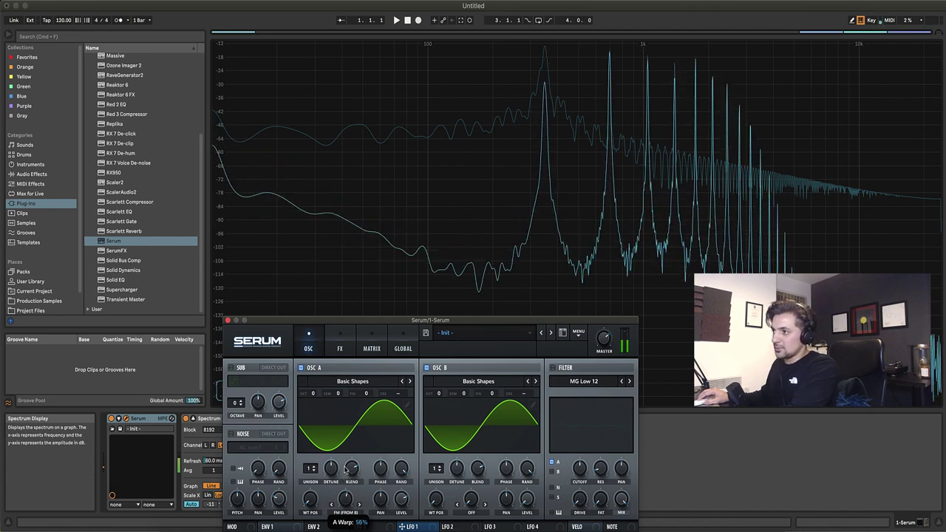
left_click_drag(344, 471, 353, 527)
Return the Spectrum to its compact view and reset Serum to its initial preset.
left_click(434, 277)
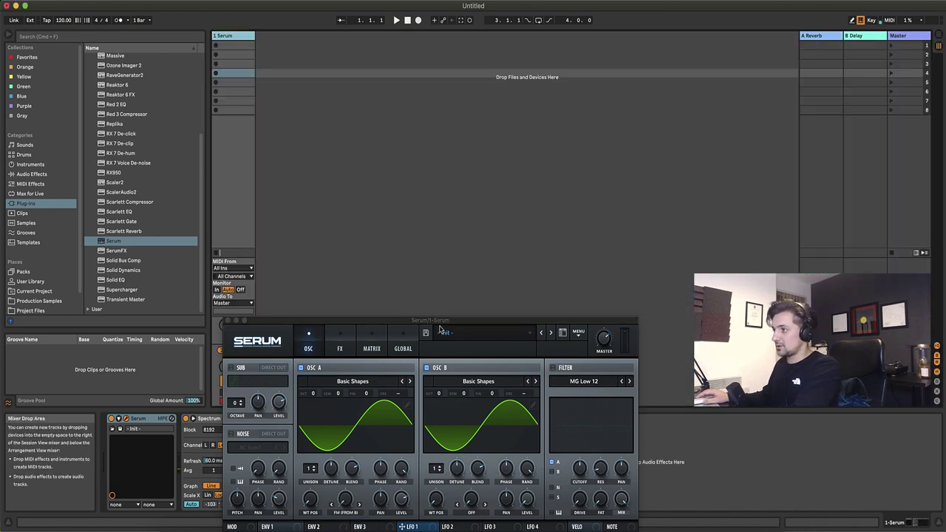
left_click_drag(439, 324, 460, 36)
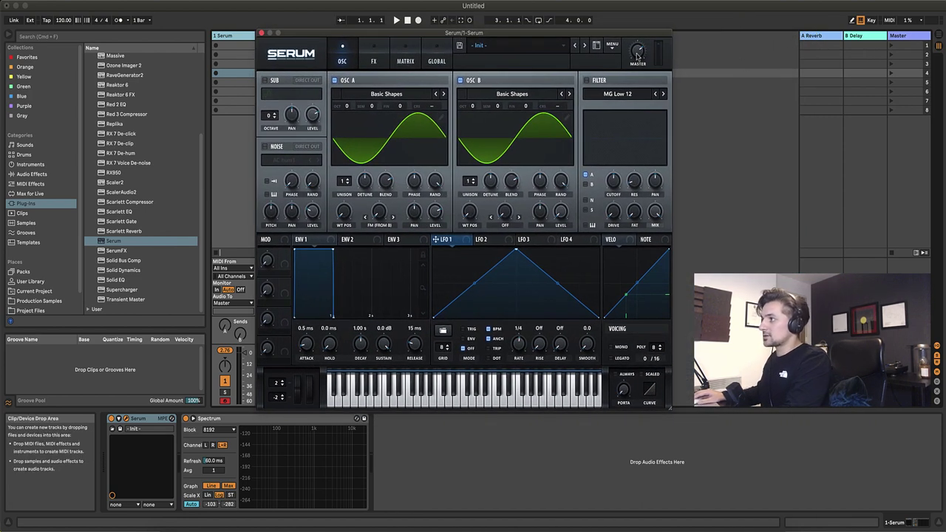
left_click(613, 46)
left_click(633, 100)
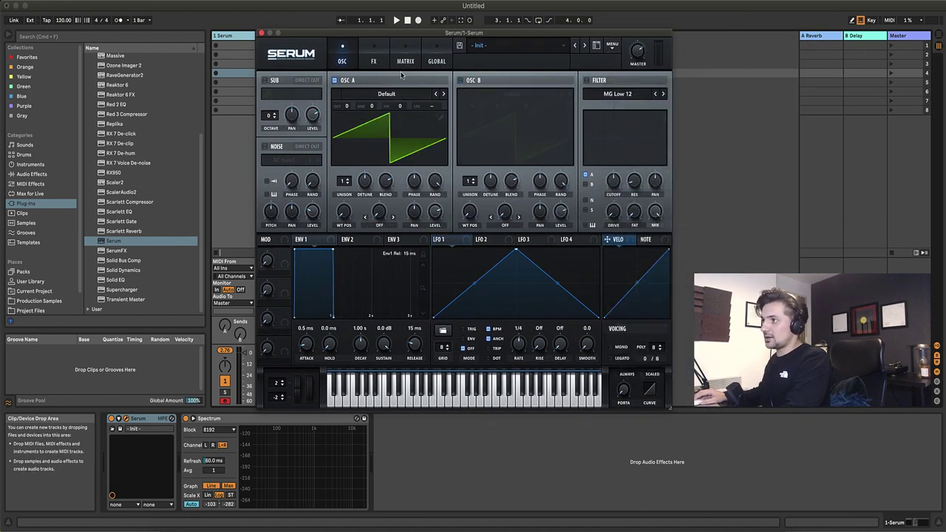
Load the Analog Basic Shapes wavetable into oscillator A and audition a note.
left_click(387, 94)
mouse_move(399, 106)
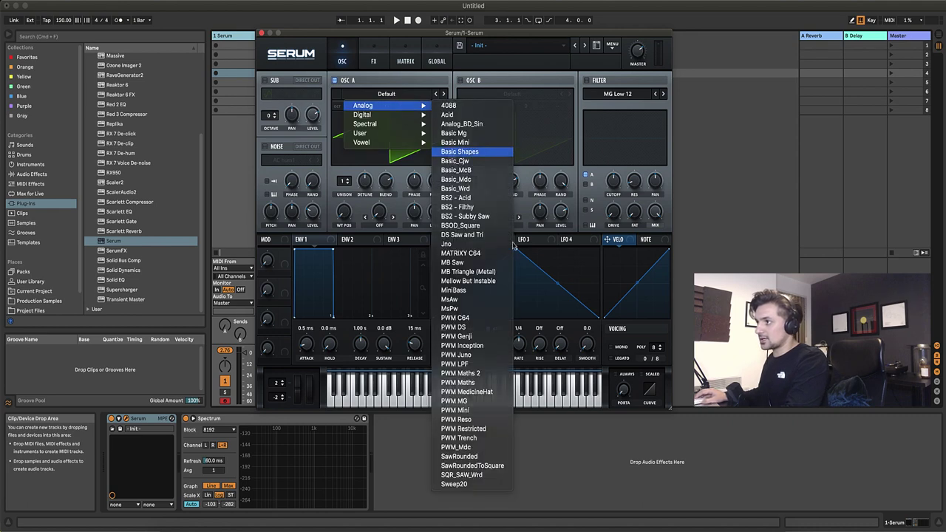
left_click(470, 151)
key("f")
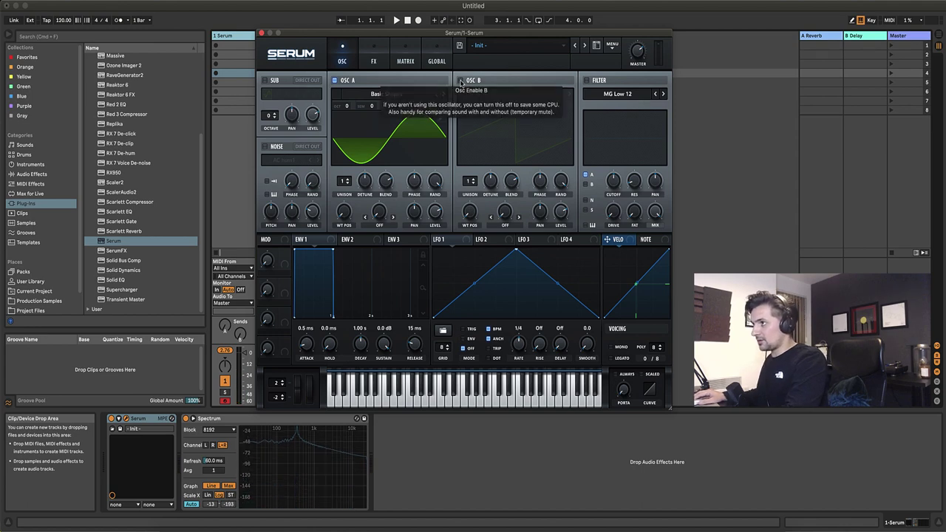
Enable oscillator B and load the Analog Basic Shapes wavetable into it.
left_click(461, 81)
left_click(513, 94)
mouse_move(521, 107)
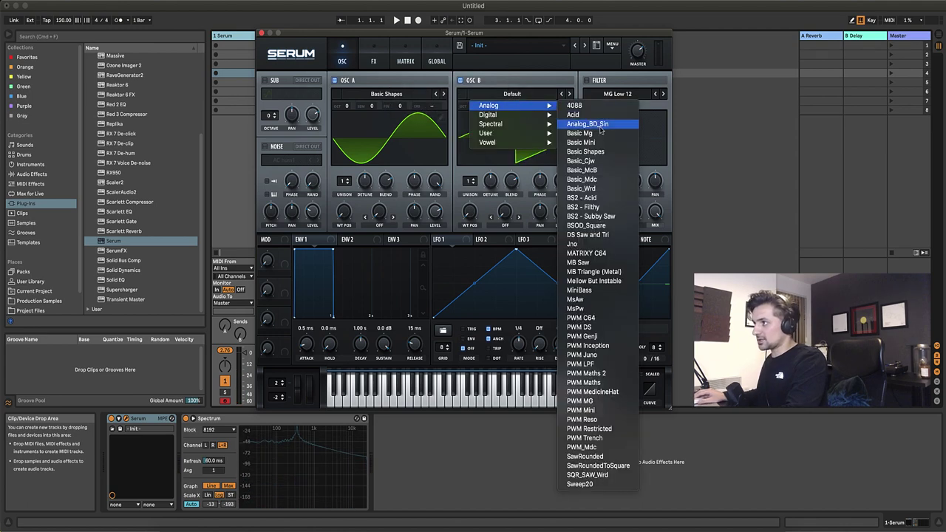
left_click(583, 152)
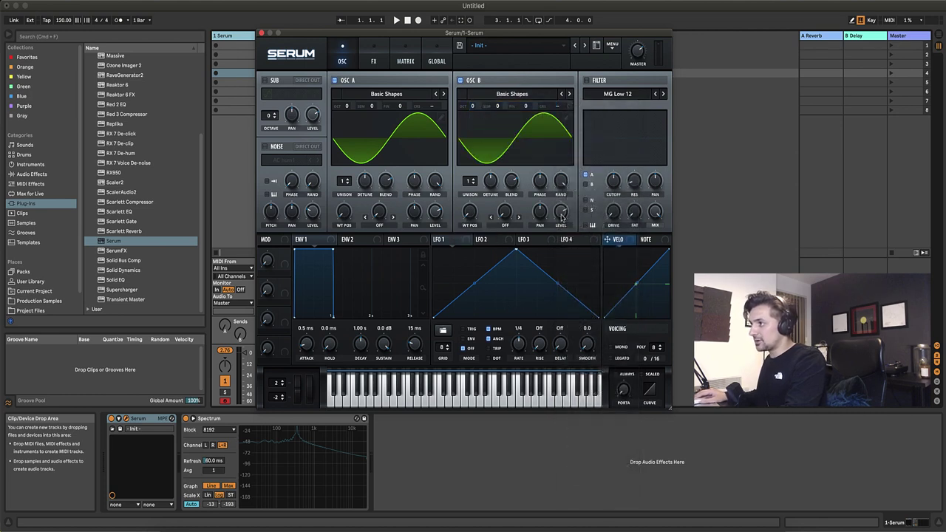
Audition a note, set oscillator A's warp mode to FM (from B), and try out its FM amount.
key("f")
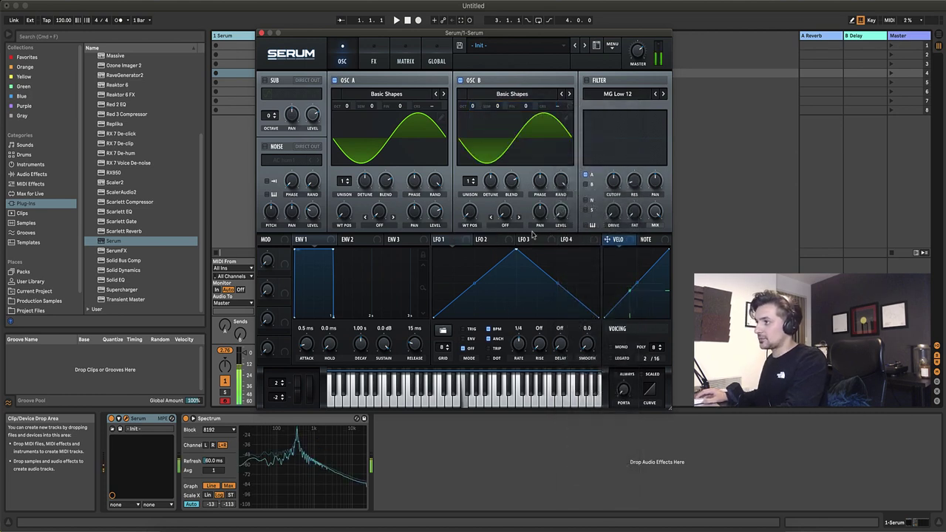
left_click(381, 228)
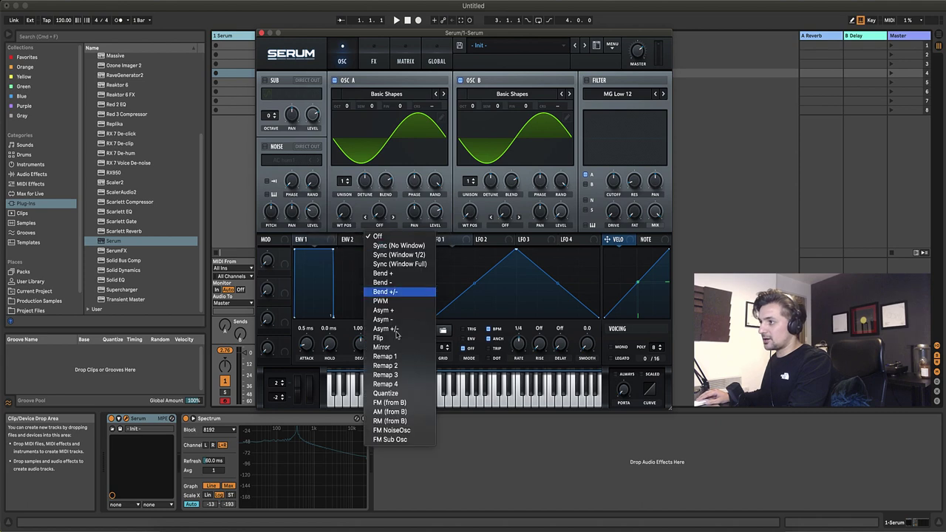
left_click(406, 403)
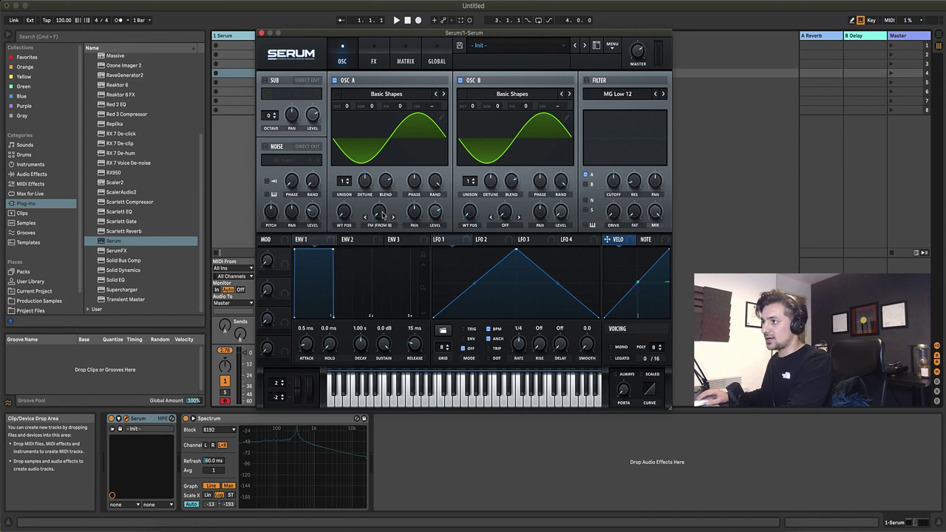
left_click_drag(381, 219, 382, 189)
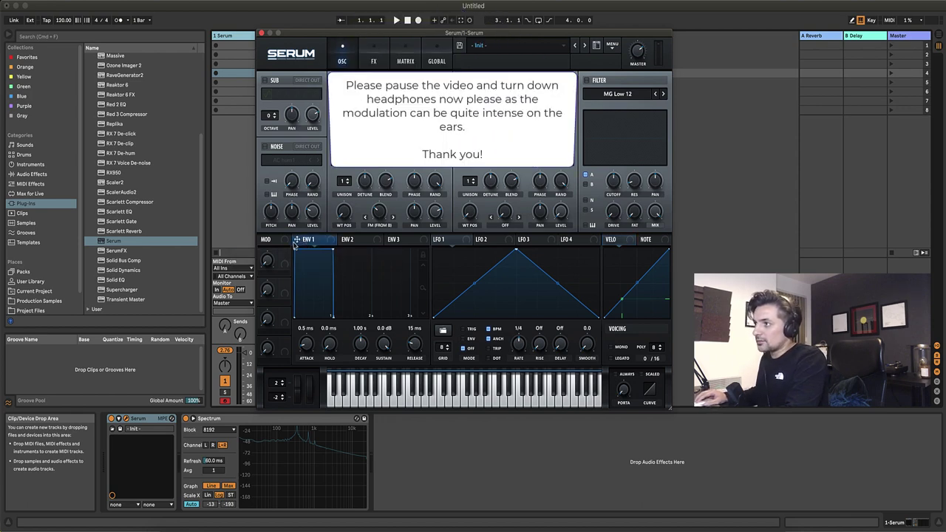
Assign Env 1 to oscillator A's FM warp amount and set the modulation depth to about 30.
left_click_drag(295, 244, 379, 212)
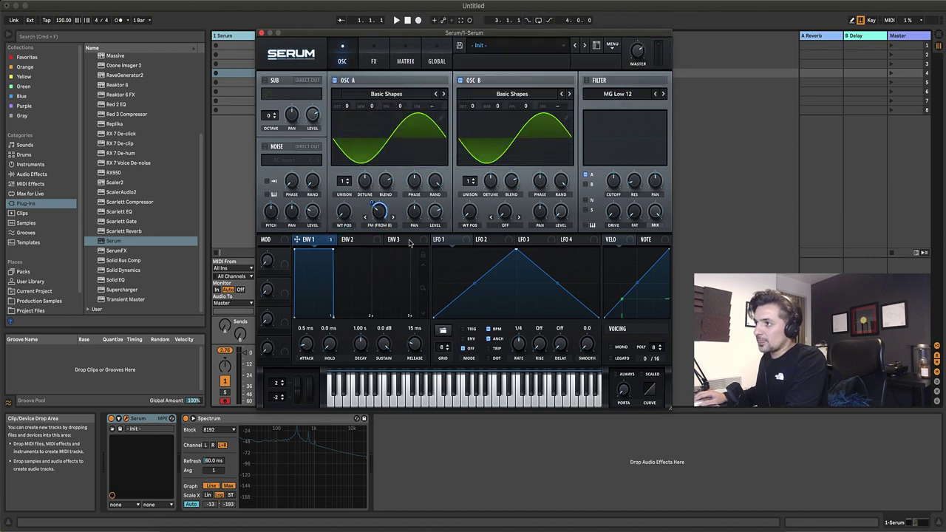
left_click(373, 201)
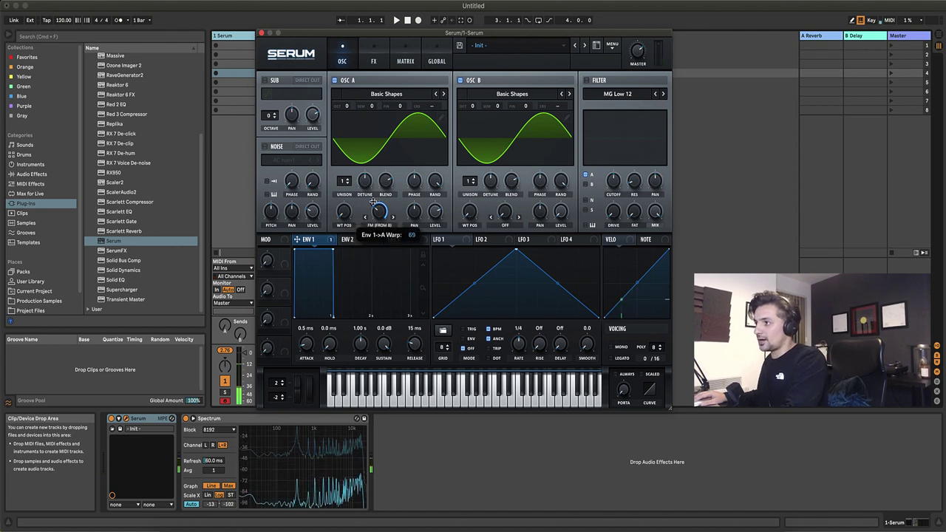
left_click_drag(373, 203, 385, 237)
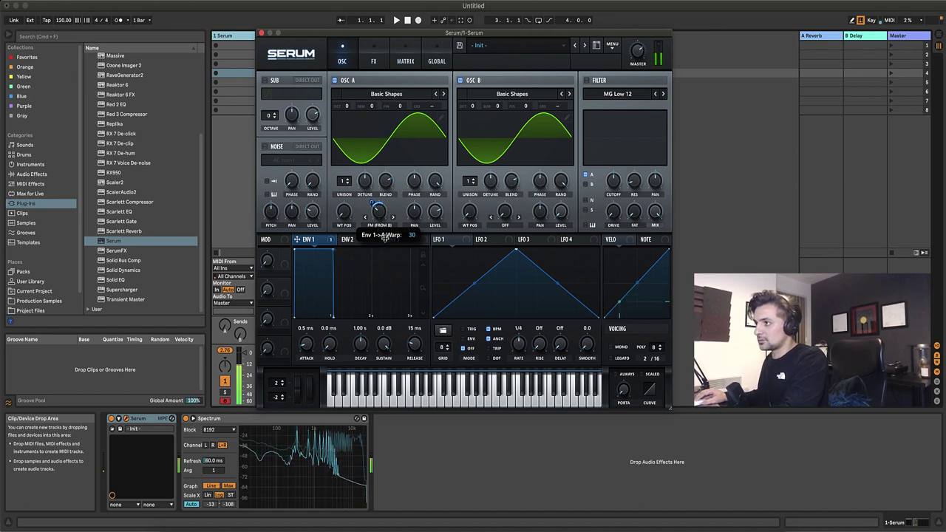
mouse_move(372, 203)
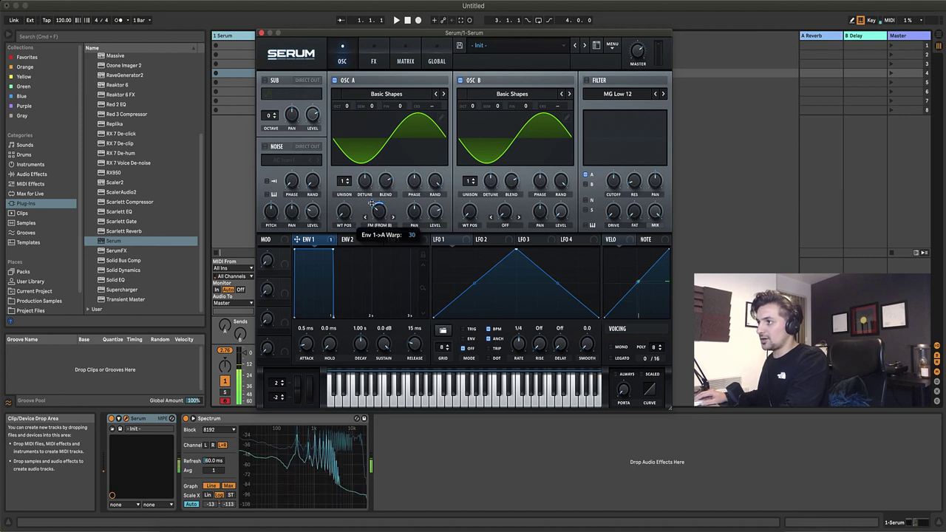
left_click_drag(372, 206, 376, 209)
mouse_move(374, 204)
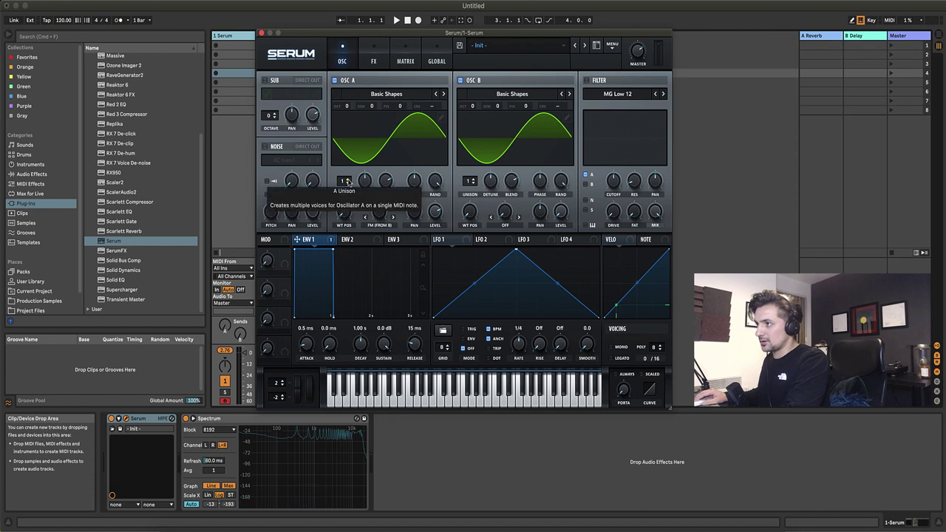
Set both oscillators to 4 unison voices and lower the unison detune on each.
left_click_drag(346, 182, 350, 156)
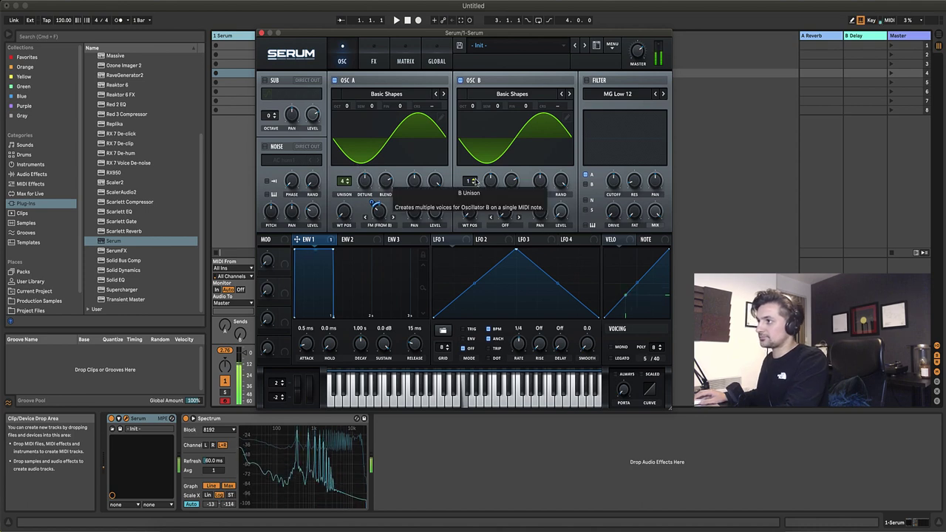
mouse_move(473, 182)
left_mouse_down()
mouse_move(475, 172)
mouse_move(482, 177)
left_mouse_up()
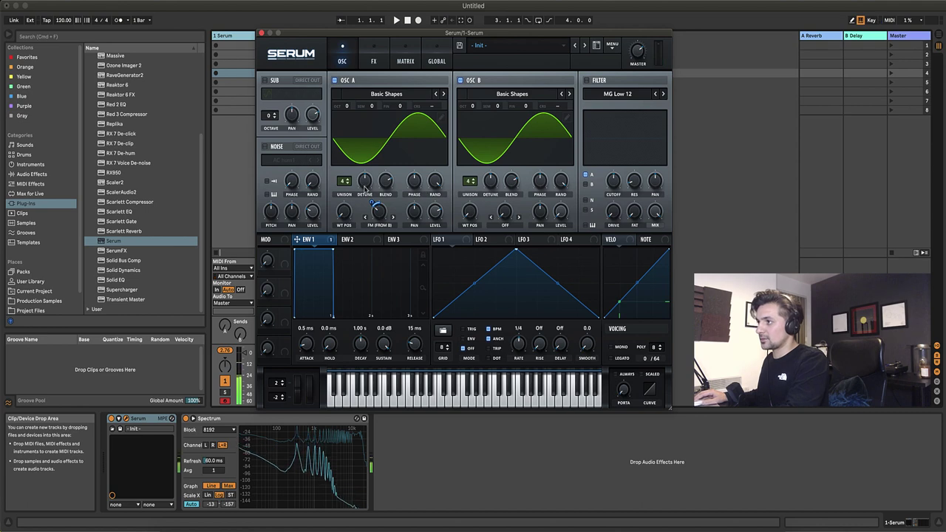
left_click_drag(365, 187, 370, 212)
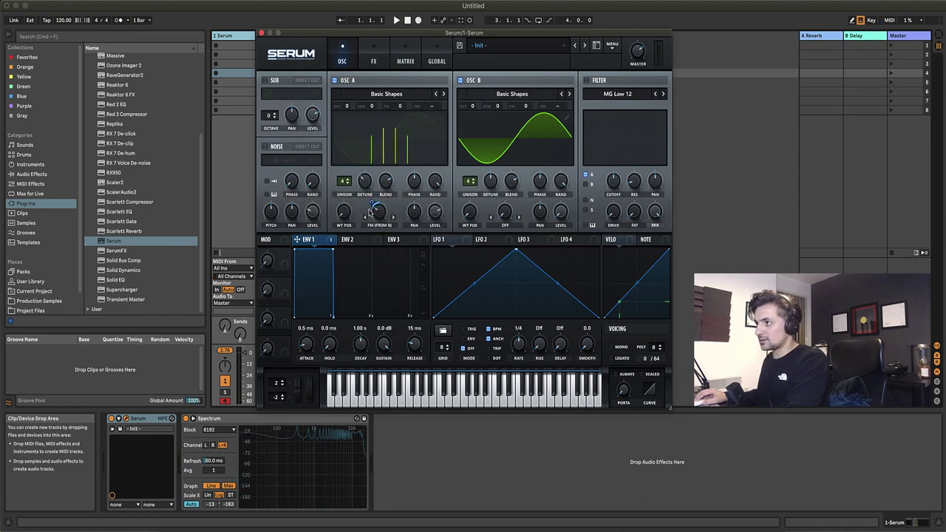
left_click_drag(489, 184, 490, 213)
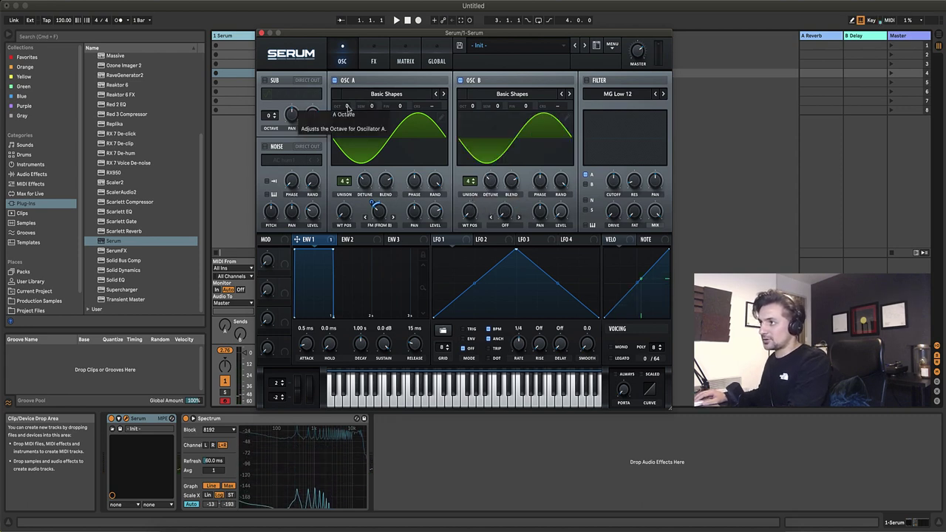
Set oscillator A's octave to -1 and assign Env 1 to the unison detune of both oscillators at a reduced depth.
left_click_drag(347, 107, 350, 122)
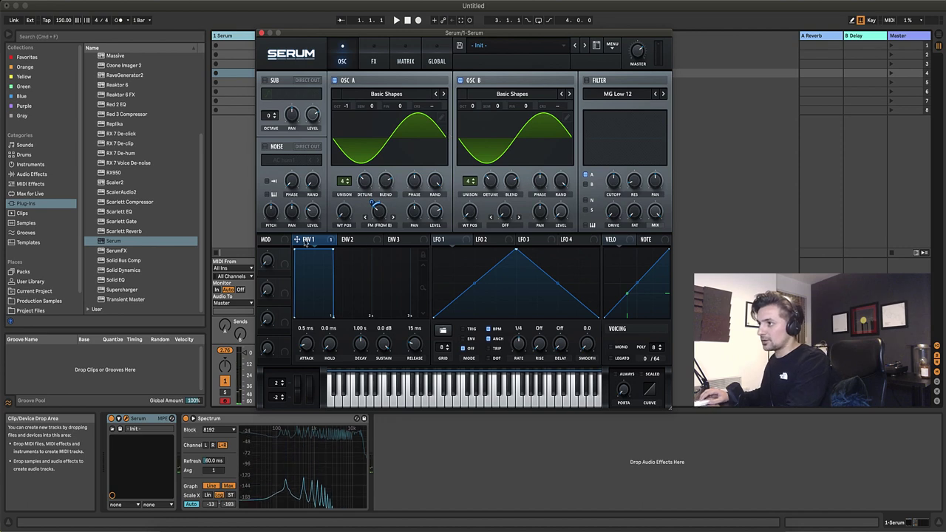
left_click_drag(296, 240, 364, 184)
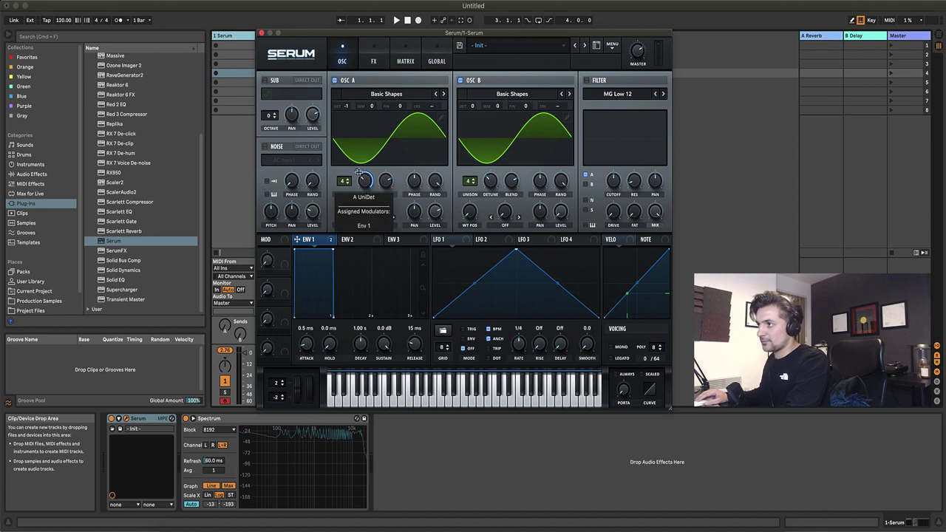
left_click_drag(358, 172, 365, 207)
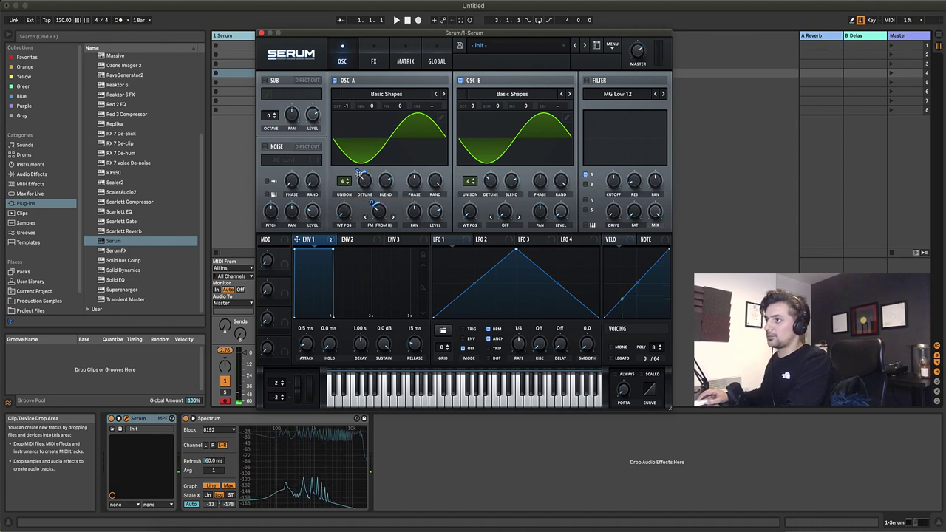
left_click_drag(296, 243, 502, 221)
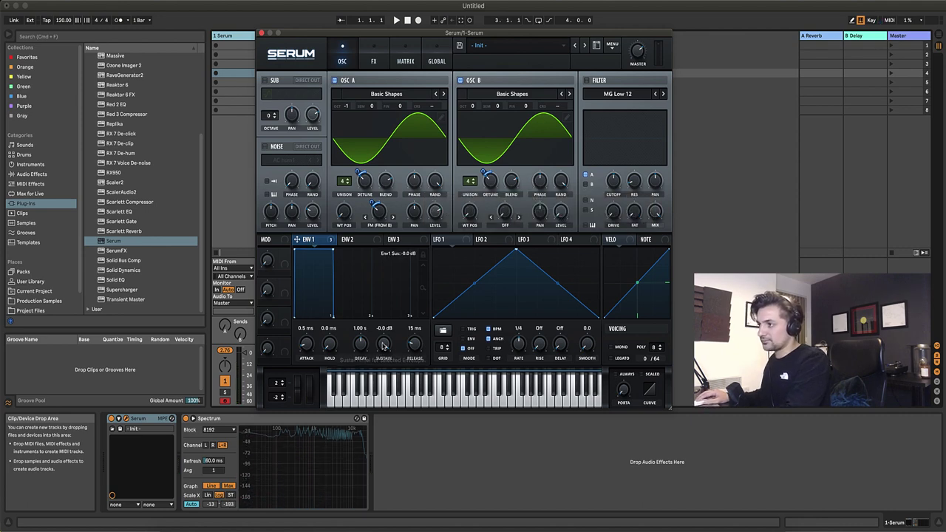
Pull Env 1's sustain fully down to -∞ dB and set its attack to 20 ms.
left_click_drag(383, 346, 384, 358)
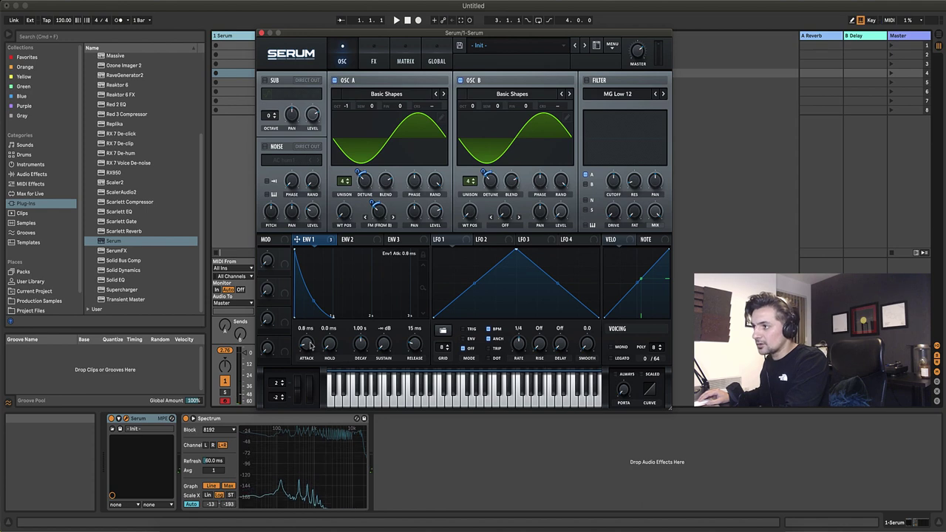
scroll(310, 345, "up", 1)
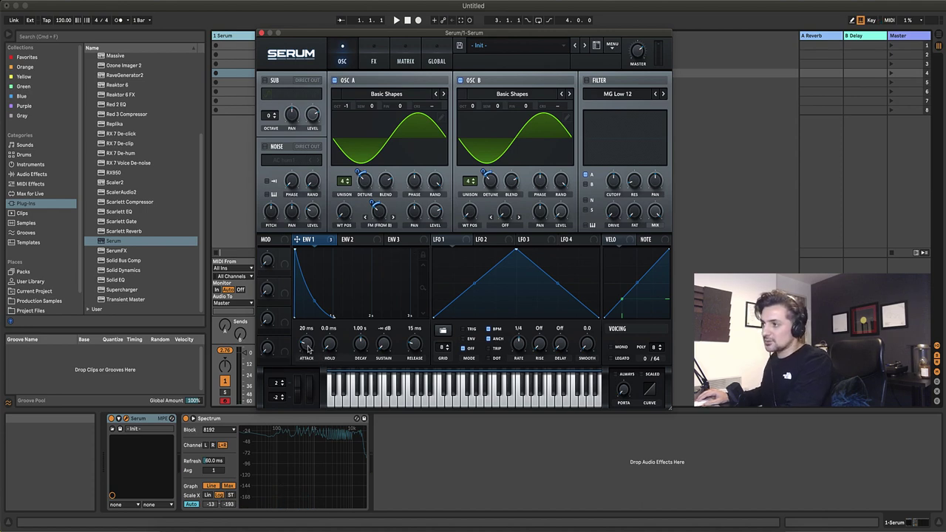
left_click_drag(308, 349, 308, 347)
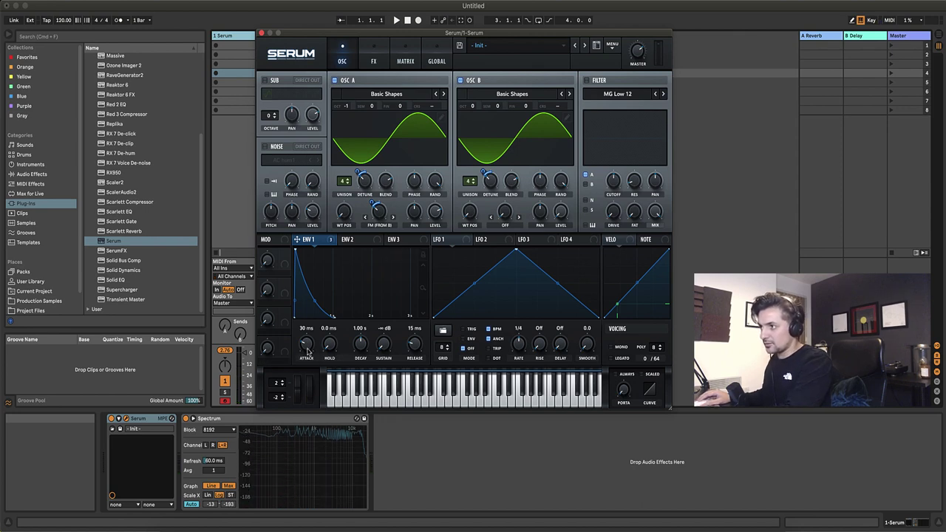
left_click_drag(308, 350, 309, 355)
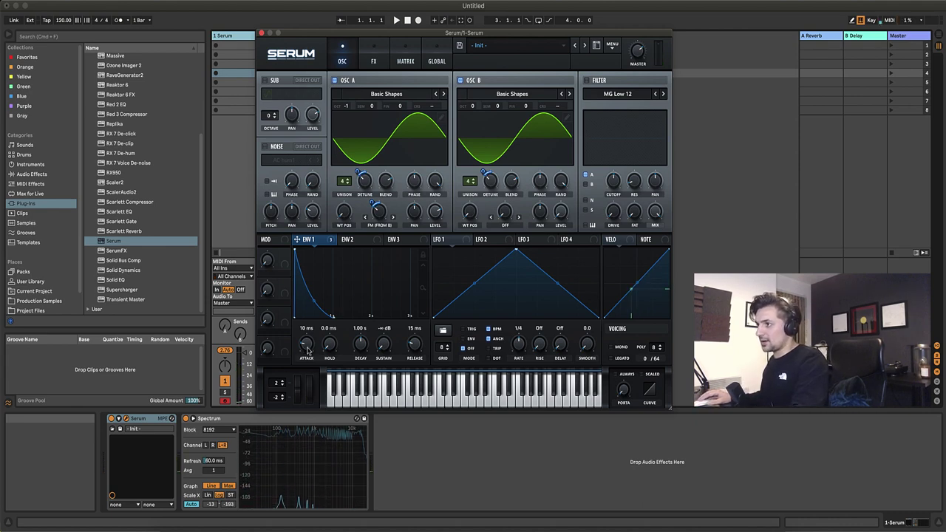
left_click_drag(308, 351, 308, 349)
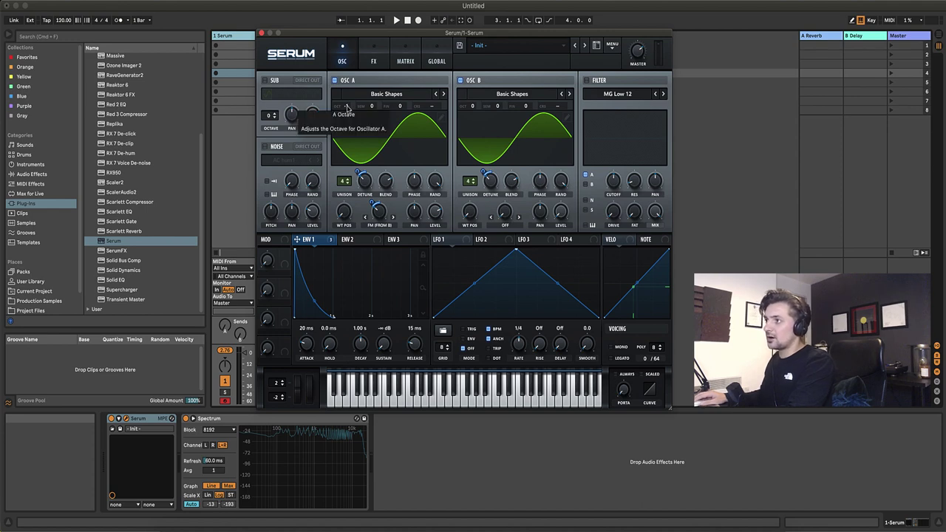
Set oscillator A's octave to -2 and fine tuning to -24, and oscillator B's fine tuning to -26.
mouse_move(348, 108)
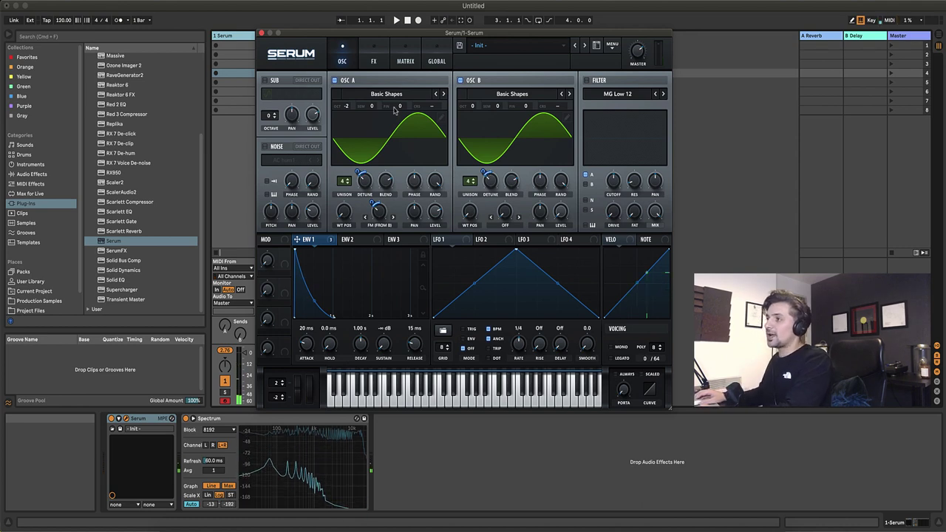
left_click_drag(402, 110, 404, 130)
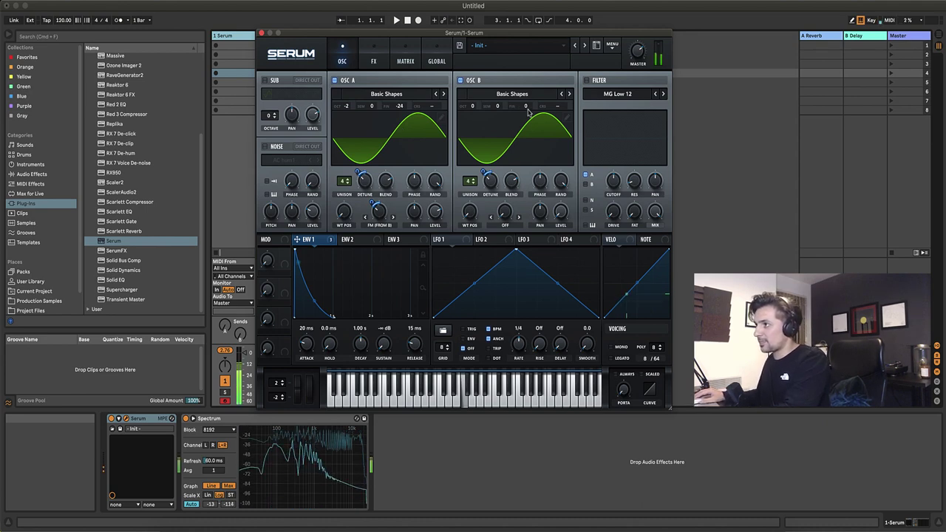
left_click_drag(528, 111, 529, 129)
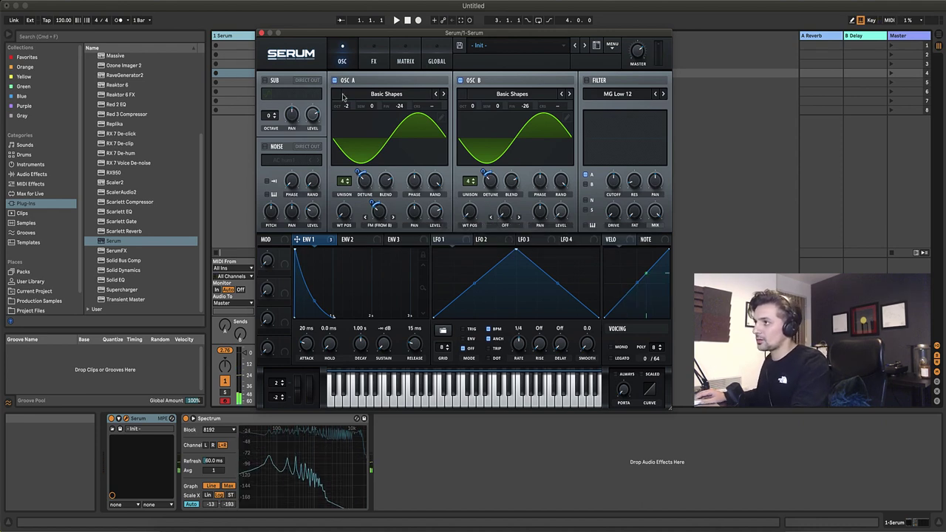
Enable the sub oscillator with its sine shape and set oscillator B's warp mode to FM Sub Osc.
left_click(264, 81)
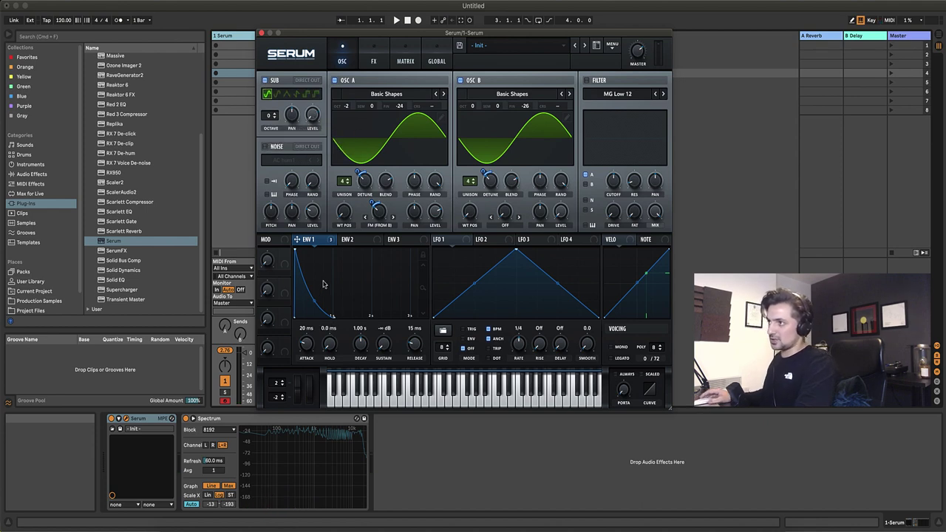
key("a")
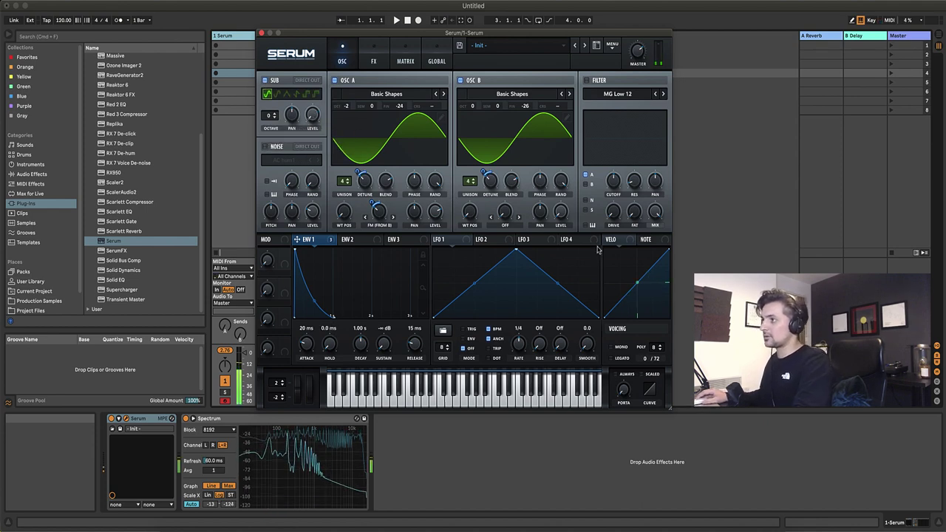
left_click(509, 229)
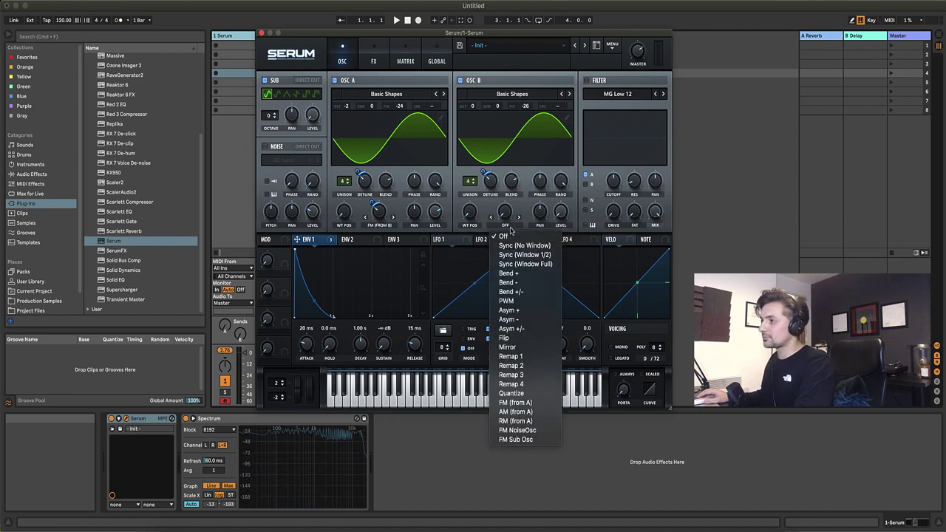
left_click(536, 440)
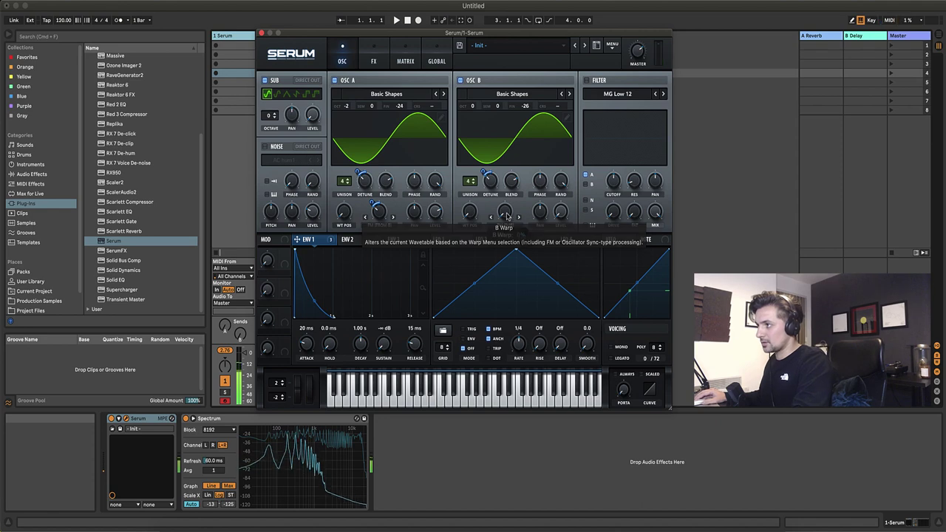
Try a raised FM amount on oscillator B while playing several notes, and return its warp to 0%.
left_click(507, 216)
left_click_drag(508, 215, 508, 182)
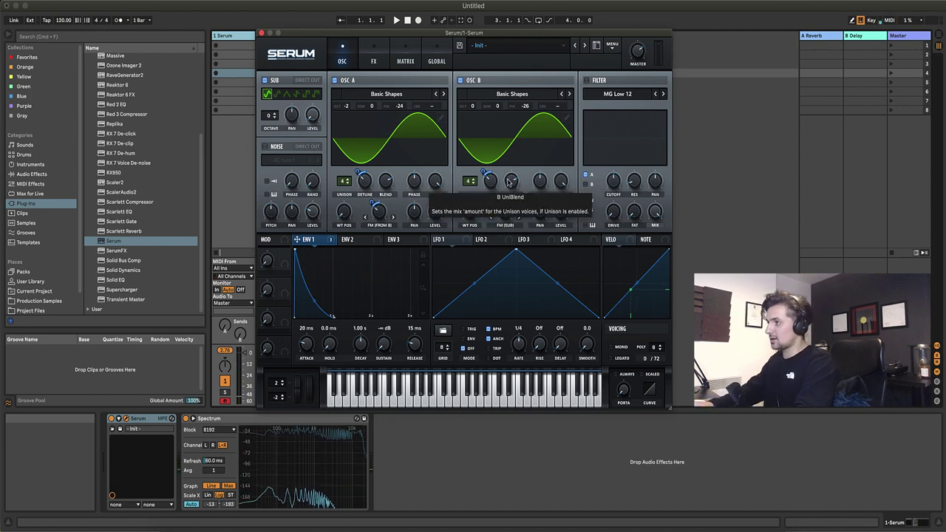
key("a")
key("d")
key("g")
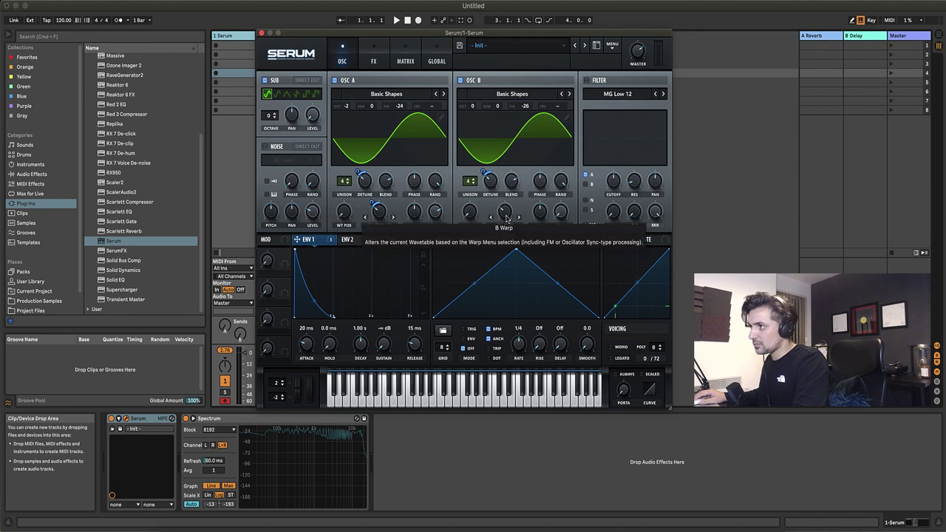
key("a")
key("a")
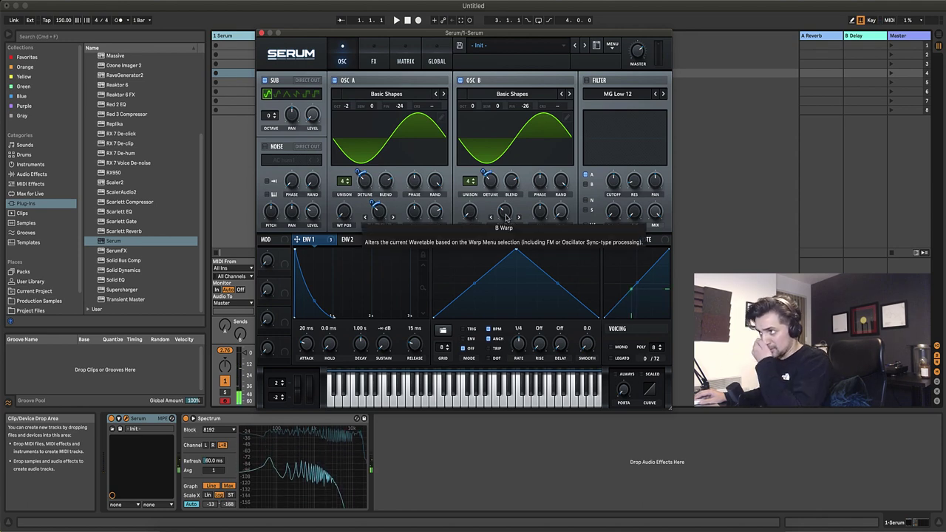
left_click_drag(506, 217, 508, 258)
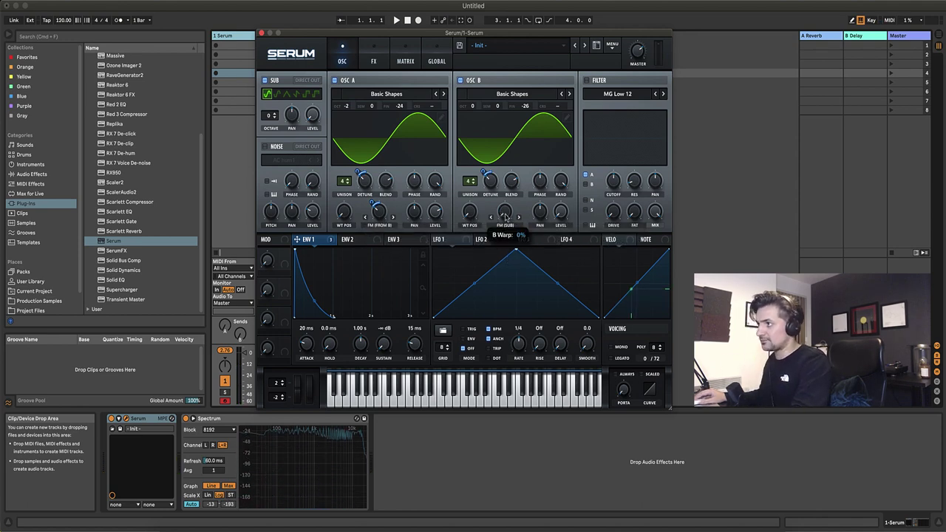
Assign Env 1 to oscillator B's FM warp amount, play a note, and set the sub oscillator's octave to 1.
left_click_drag(297, 240, 508, 260)
key("a")
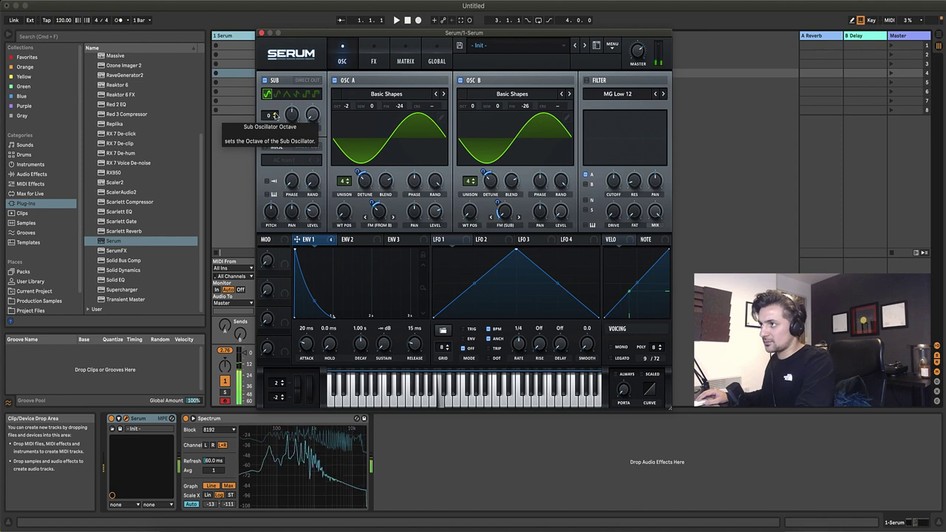
left_click(276, 114)
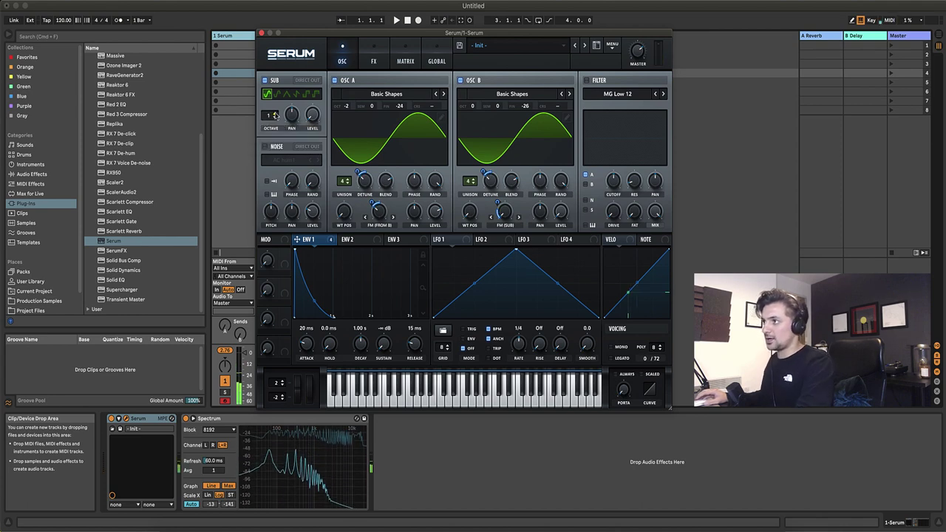
Try the sub oscillator's octave at 2 and 3, and set it to 0.
left_click_drag(274, 115, 274, 110)
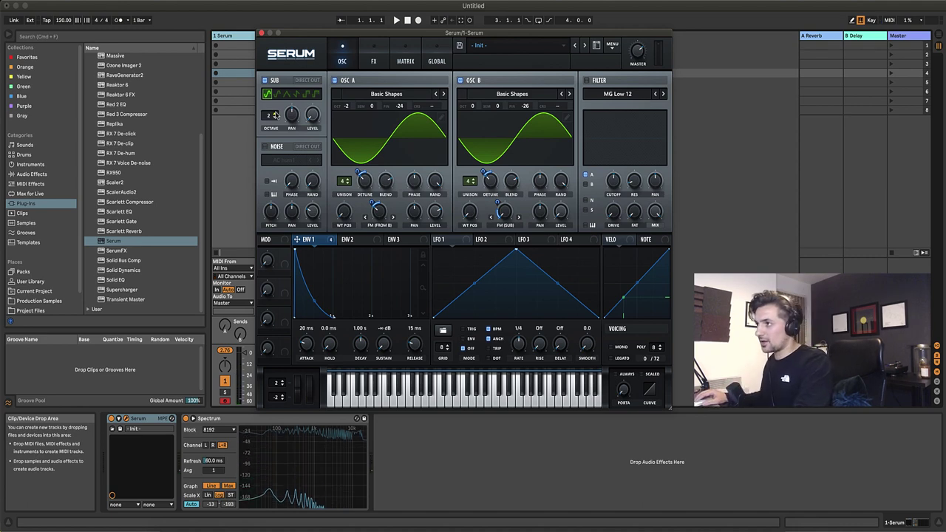
left_click_drag(274, 114, 274, 111)
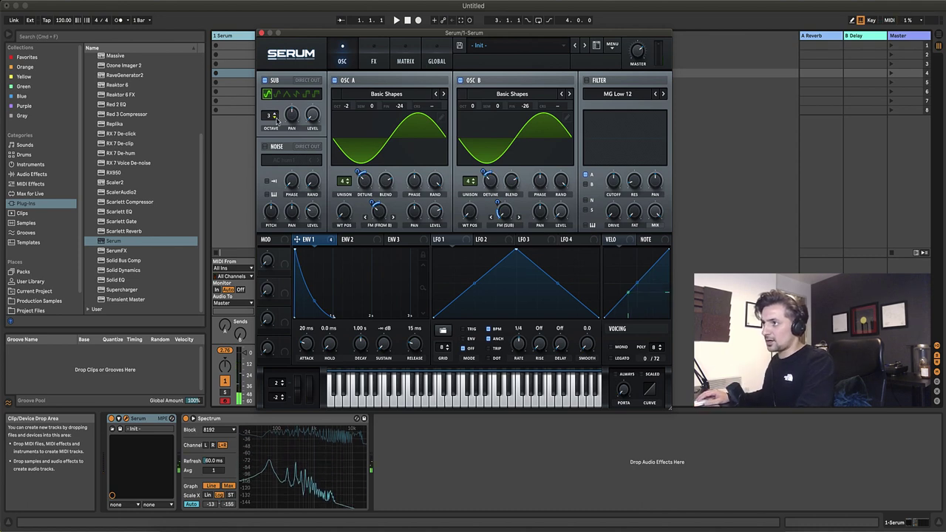
left_click(273, 118)
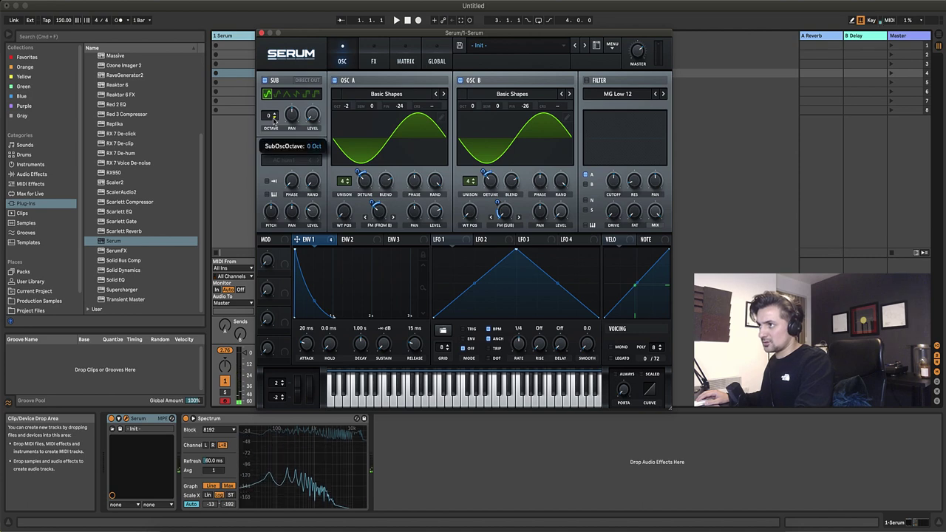
left_click(273, 119)
left_click(274, 119)
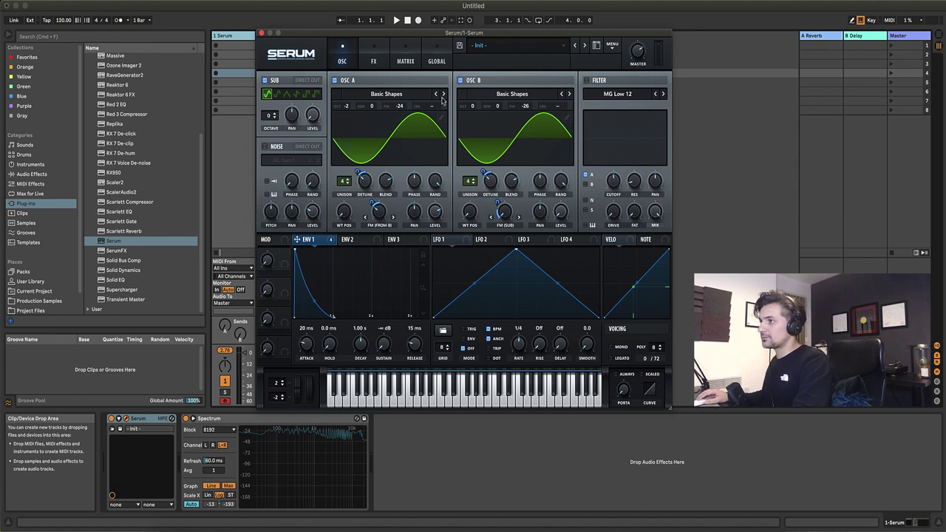
Enable the filter as MG Low 24, route oscillator B and the sub through it with oscillator A, and lower the cutoff.
left_click(585, 80)
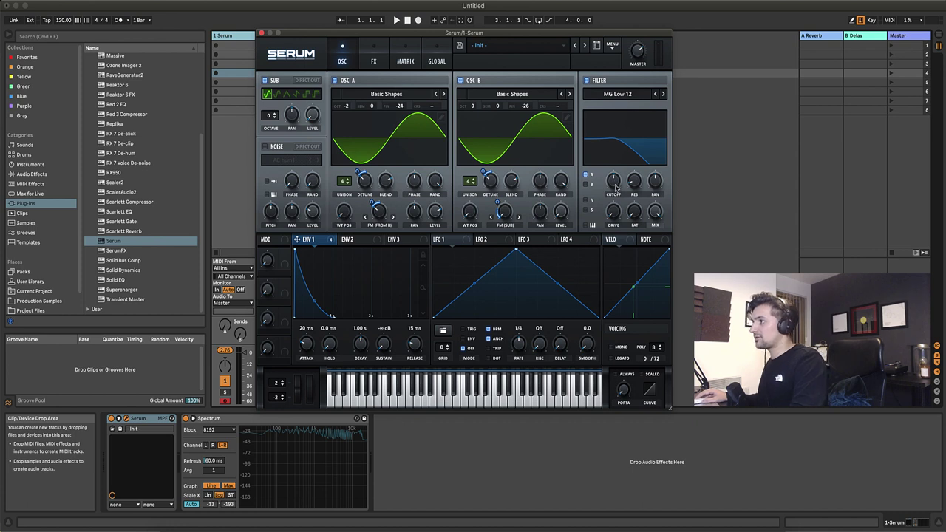
left_click(663, 93)
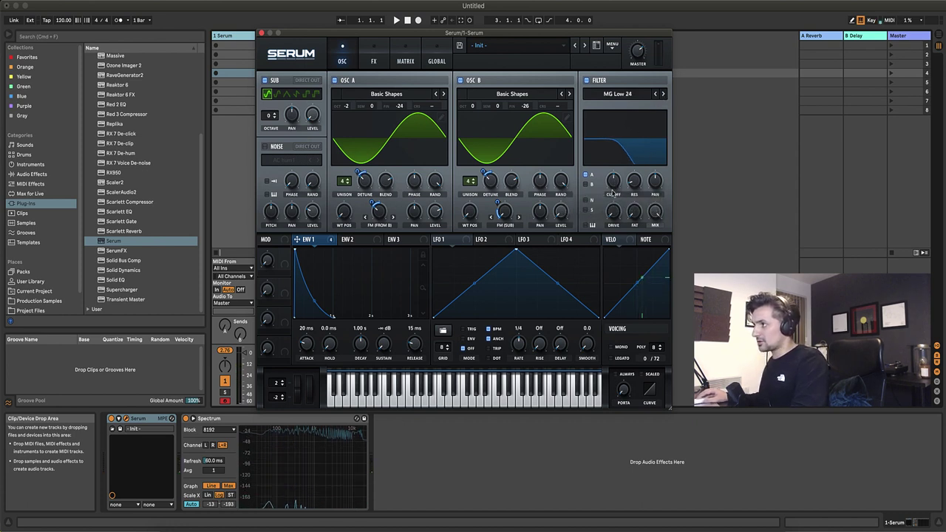
left_click_drag(614, 183, 619, 103)
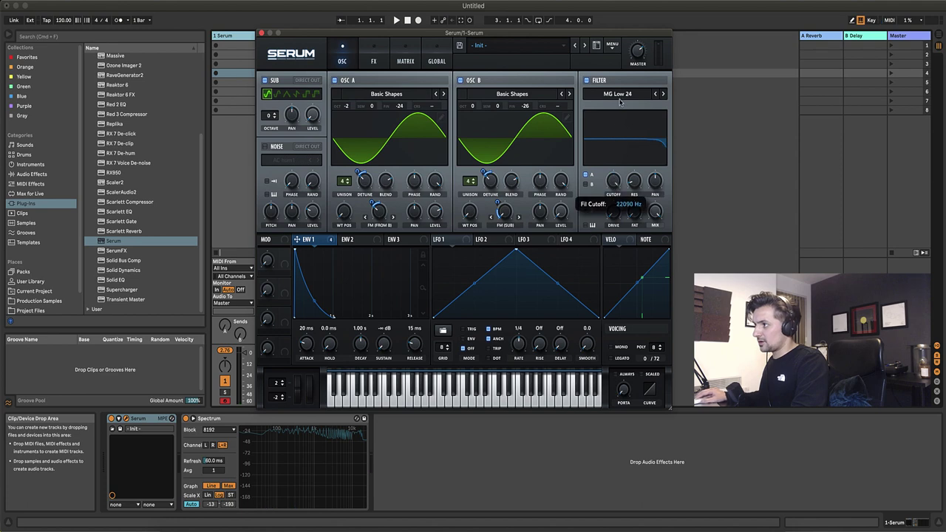
left_click(585, 184)
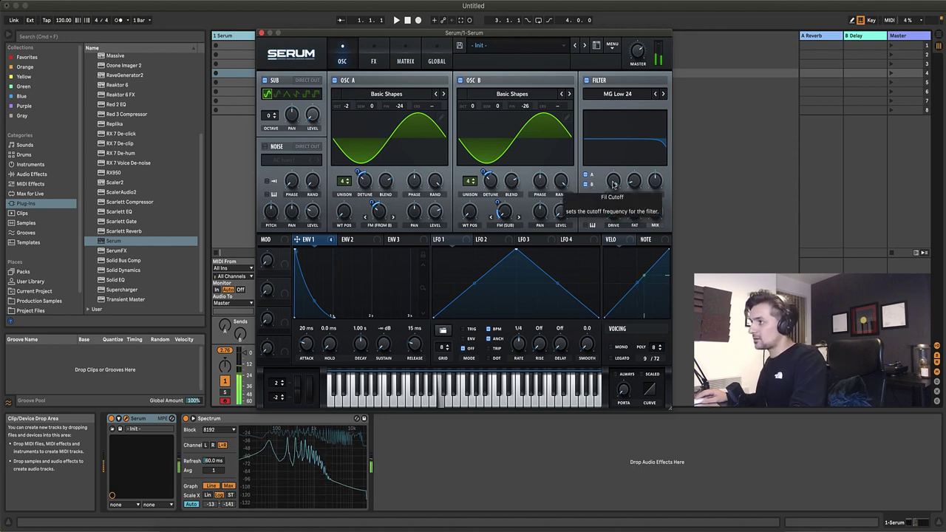
left_click_drag(613, 183, 619, 269)
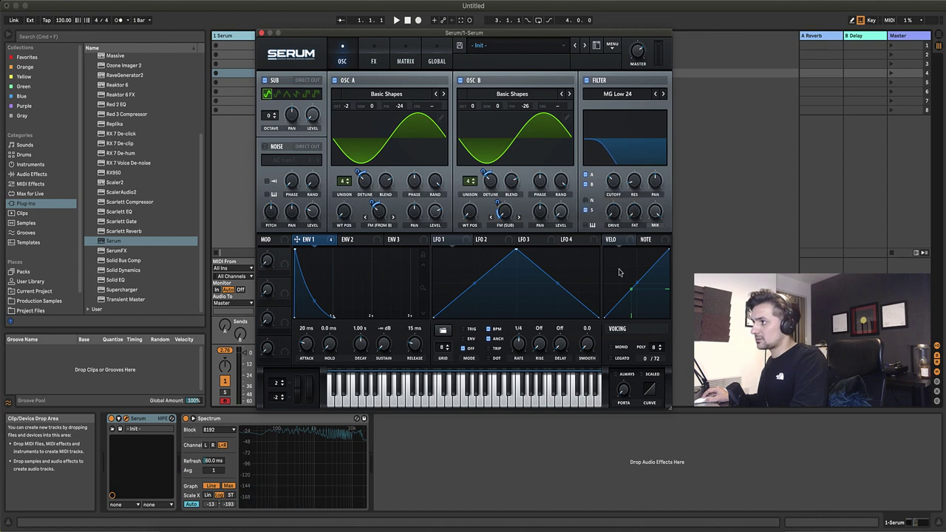
Assign Env 1 to the filter cutoff, try an amount of 100, and balance a low base cutoff with a reduced envelope amount.
left_click_drag(296, 240, 613, 195)
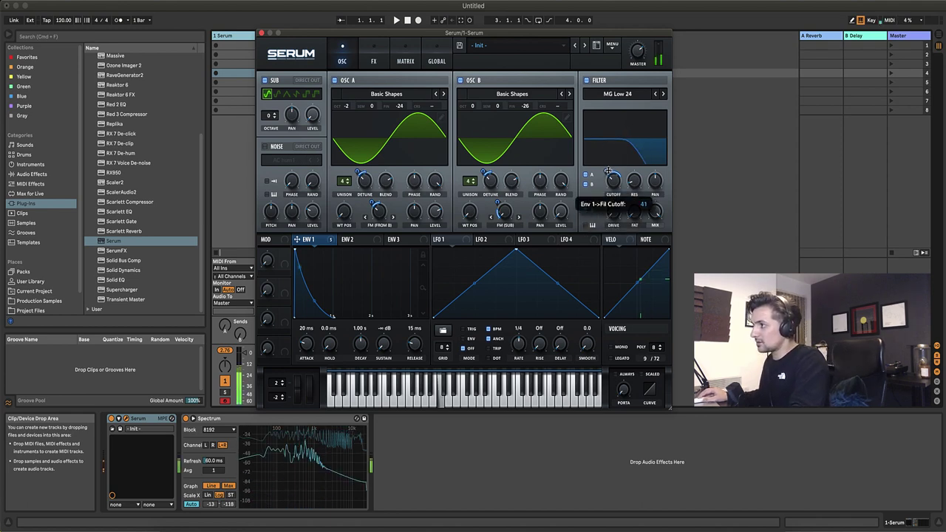
left_click_drag(608, 167, 609, 155)
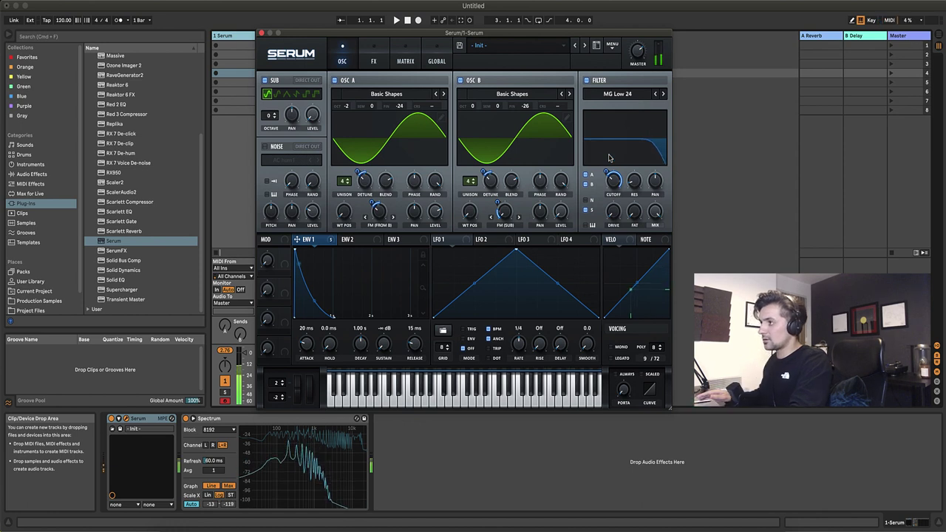
left_click_drag(608, 176, 637, 258)
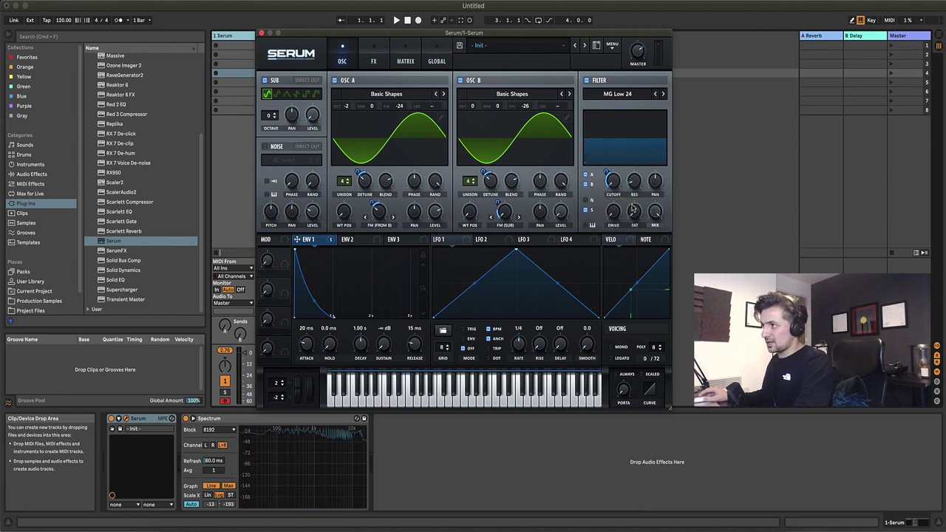
left_click_drag(612, 181, 608, 145)
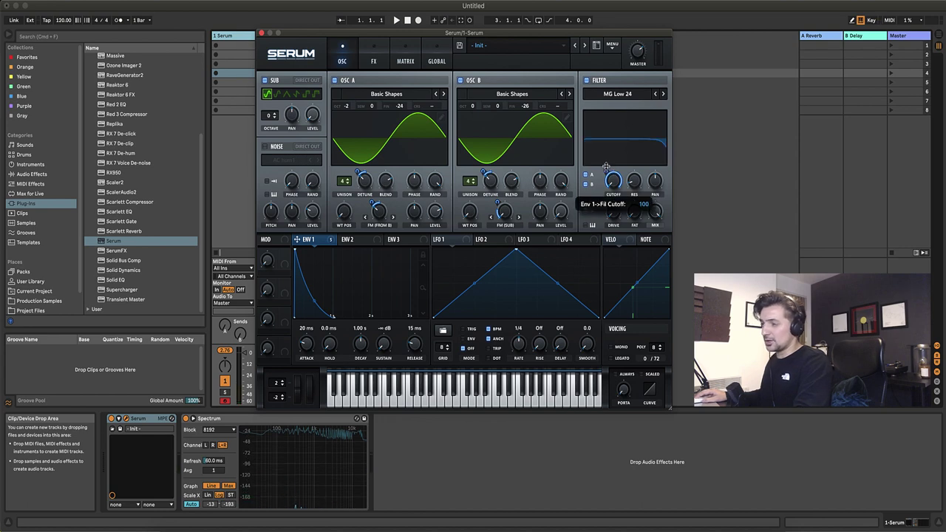
left_click_drag(606, 169, 612, 145)
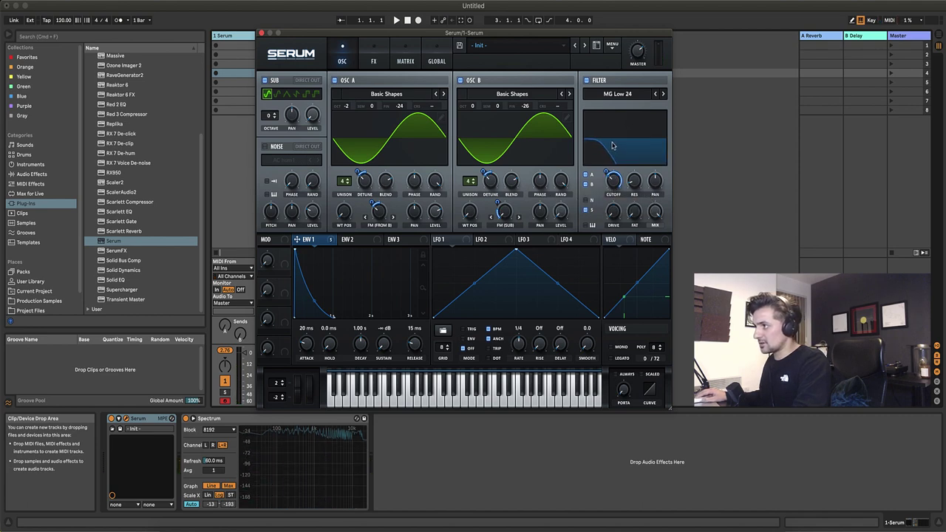
mouse_move(617, 182)
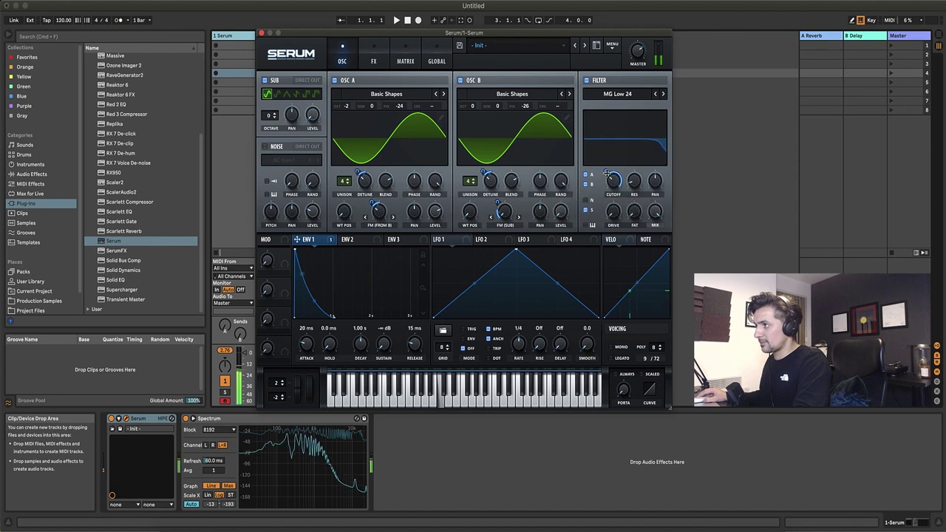
left_click_drag(607, 172, 611, 214)
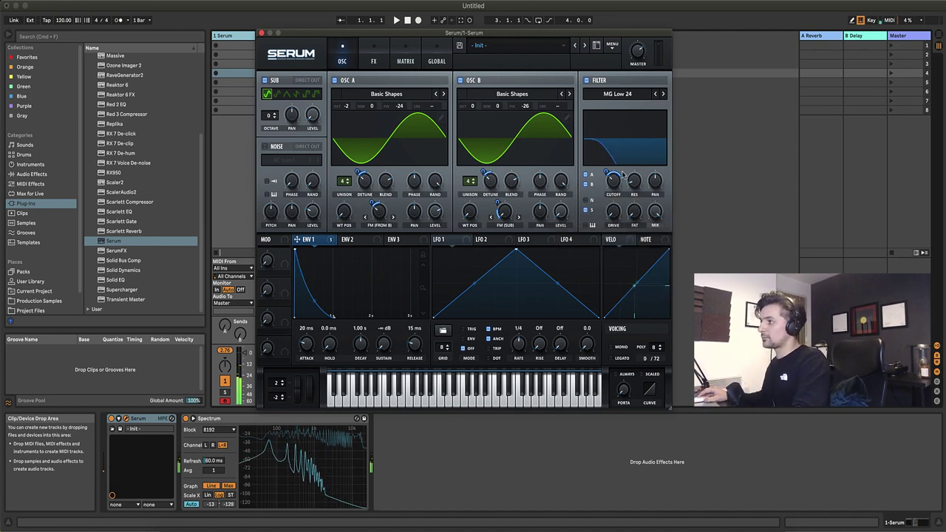
Raise the filter resonance to 39%.
left_click_drag(633, 184, 635, 164)
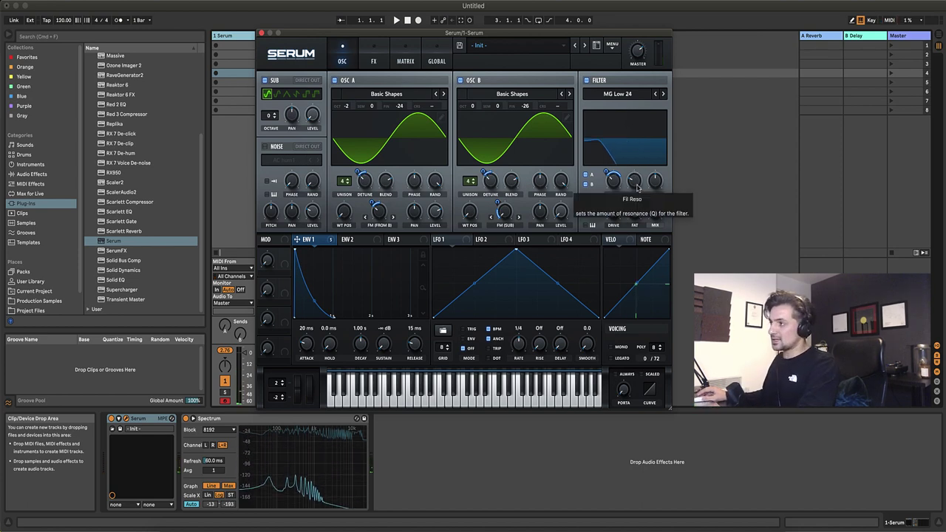
left_click_drag(637, 188, 636, 173)
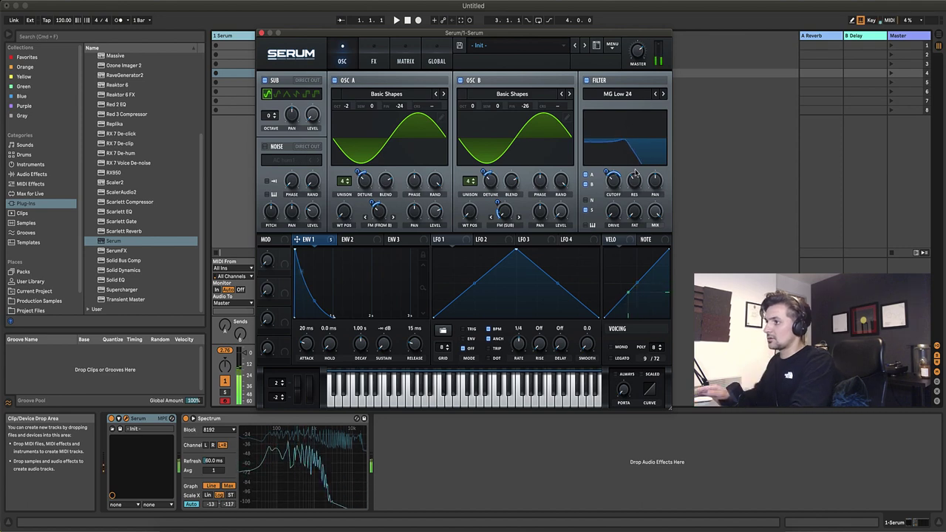
left_click(634, 187)
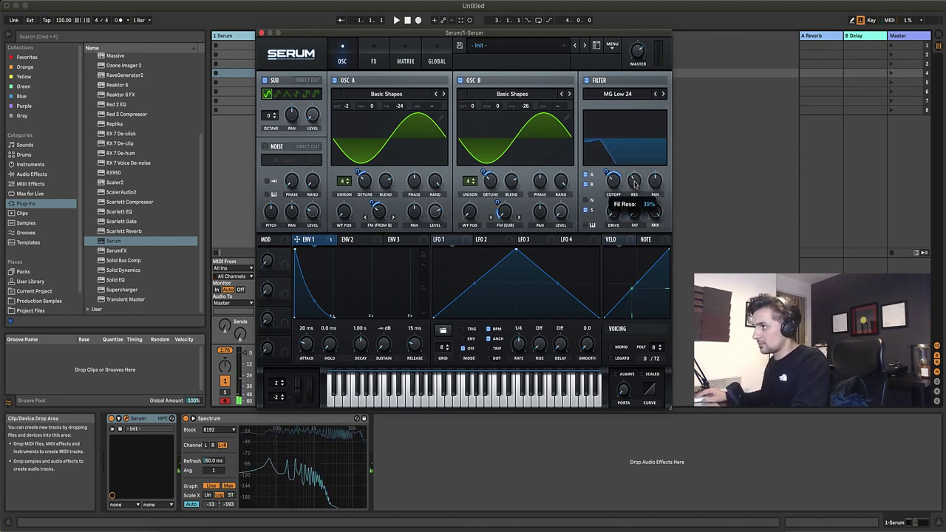
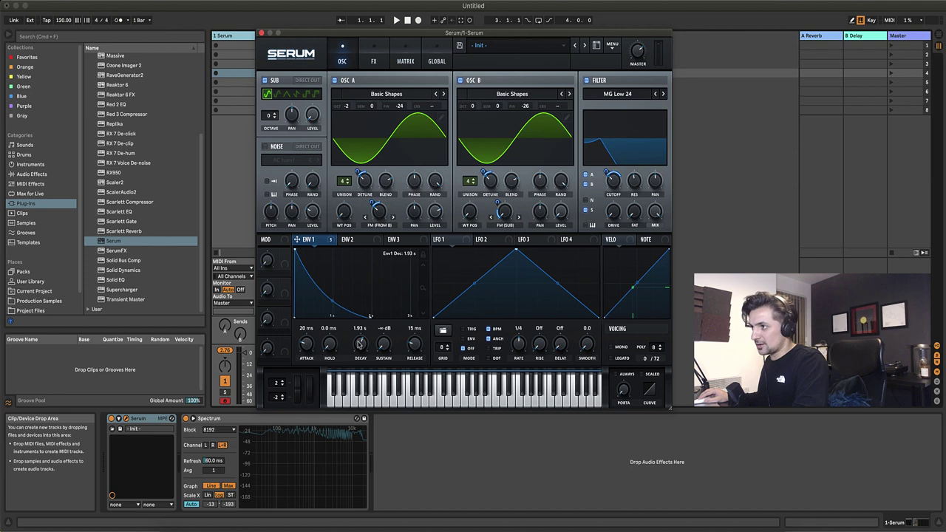
Set Env 1's decay to 2.00 s and play several notes to audition the longer filter sweep.
left_click_drag(359, 344, 359, 344)
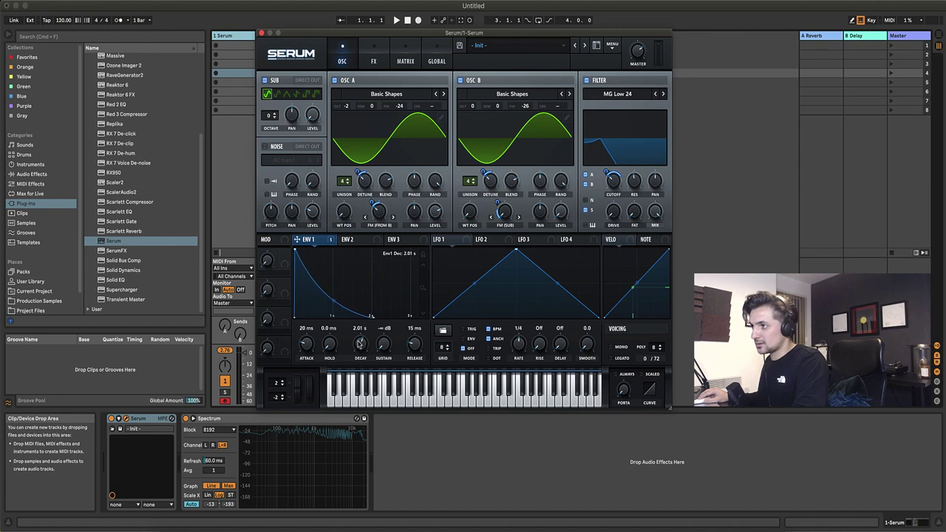
key("a")
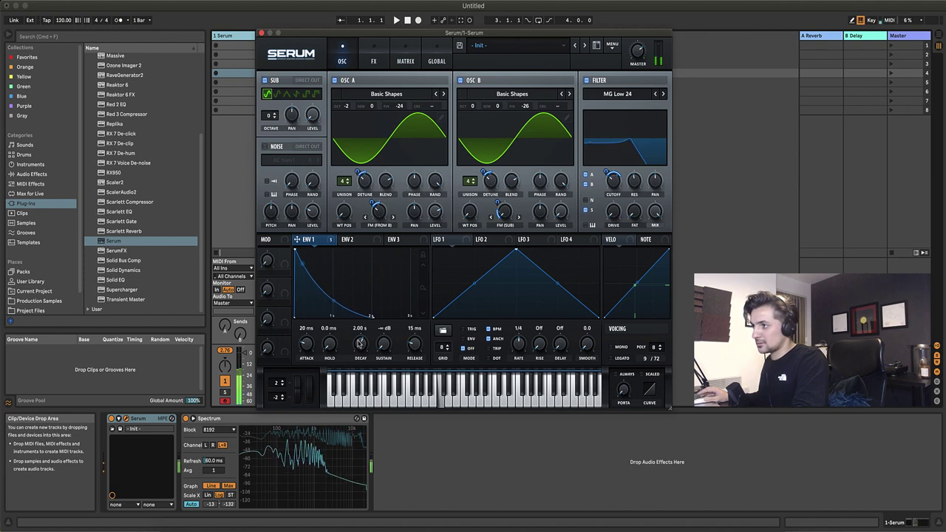
key("y")
key("a")
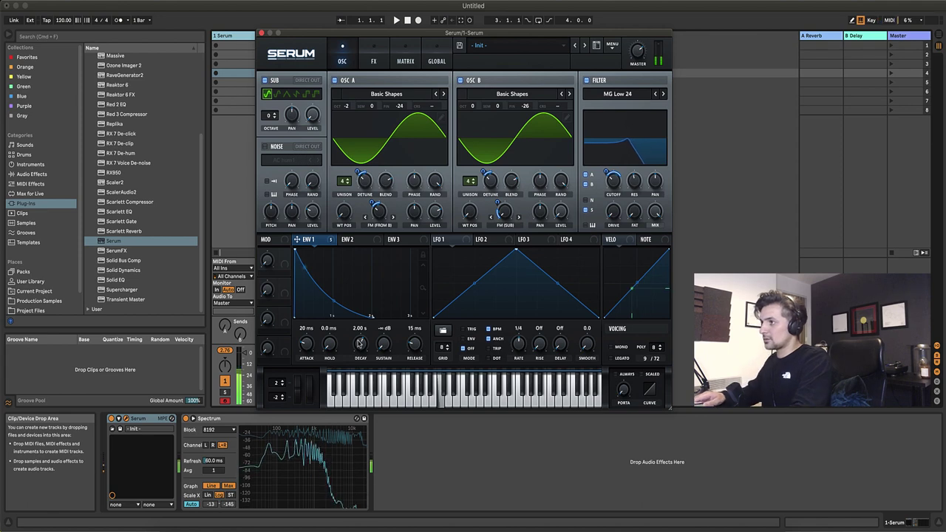
key("a")
key("a")
key("f")
key("a")
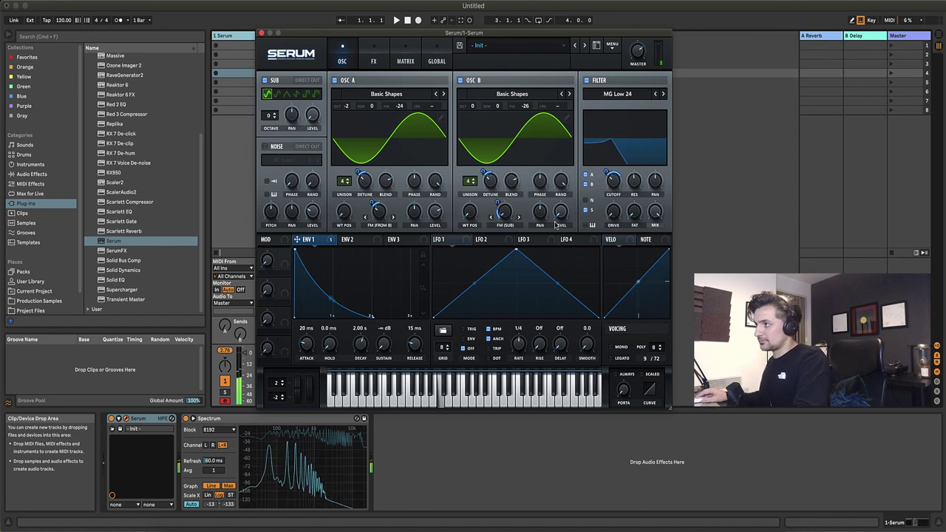
Try the filter resonance at 47% while playing notes, and lower it to 15%.
mouse_move(633, 188)
key("a")
key("a")
key("a")
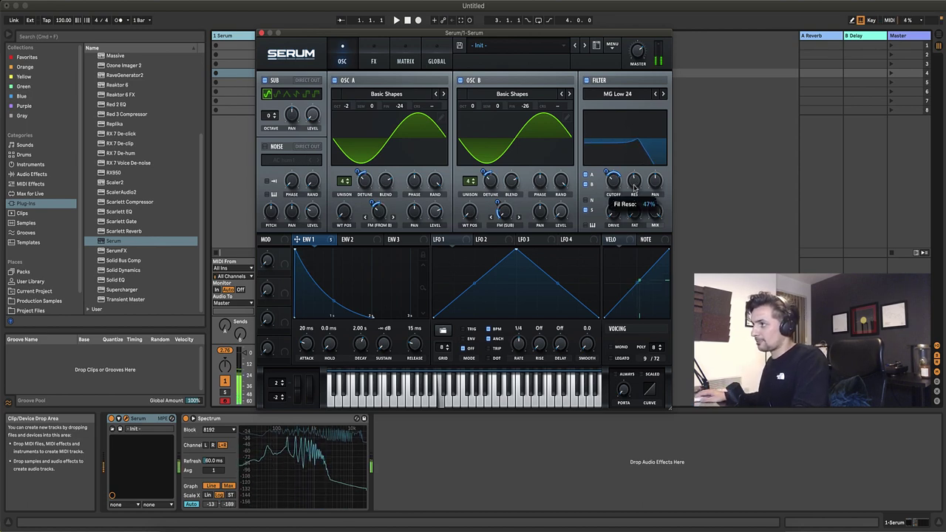
left_click_drag(633, 189, 633, 220)
key("a")
key("a")
key("a")
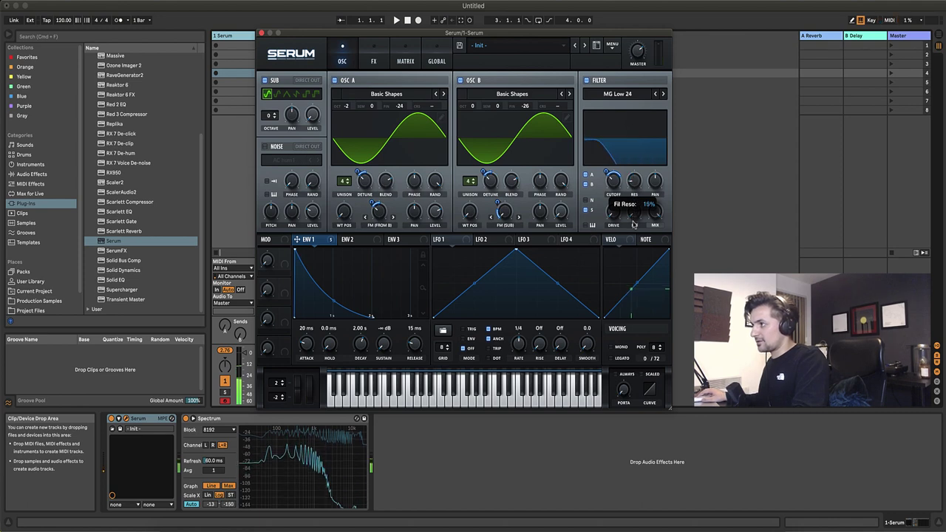
key("f")
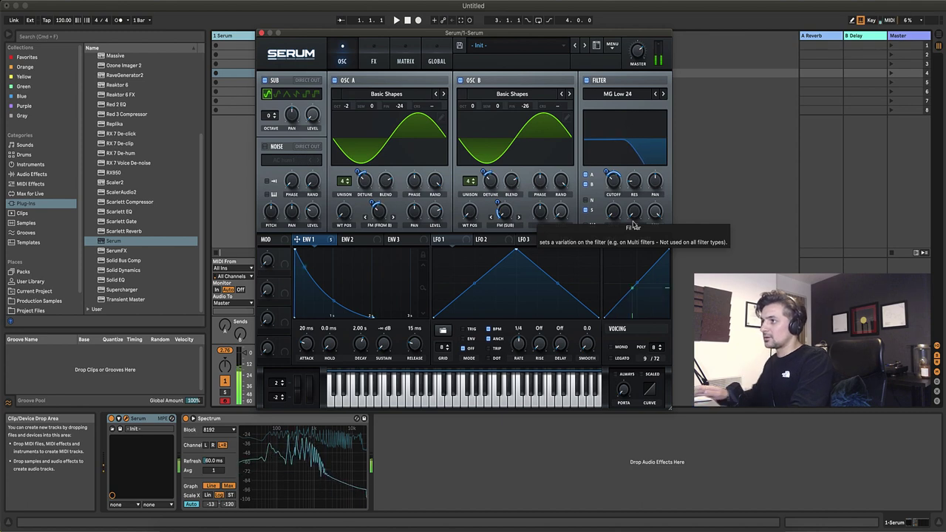
key("a")
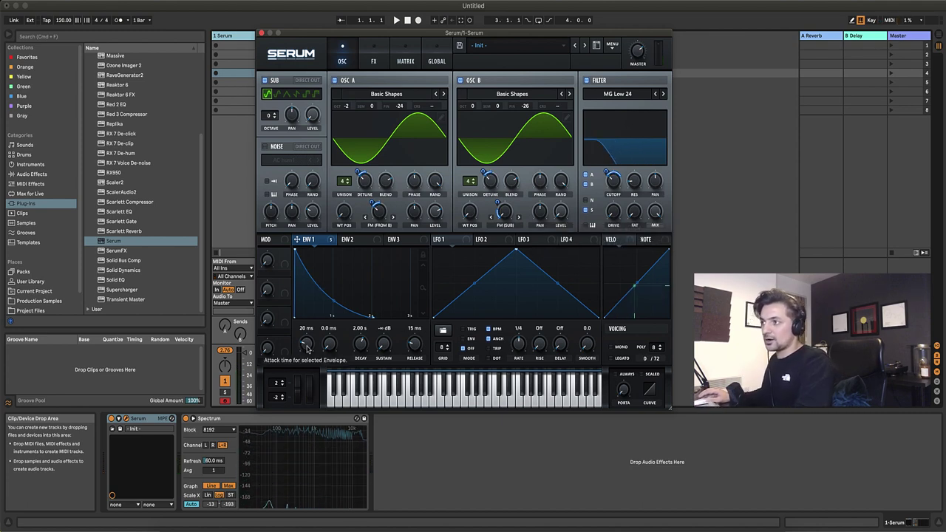
Try Env 1's attack at 10 ms while playing several notes, and return it to 20 ms.
left_click_drag(308, 349, 308, 351)
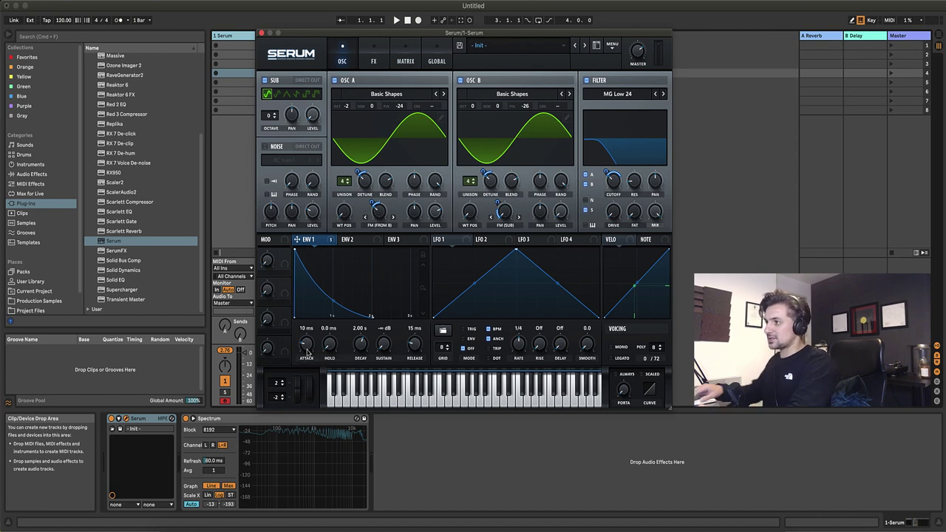
key("a")
key("d")
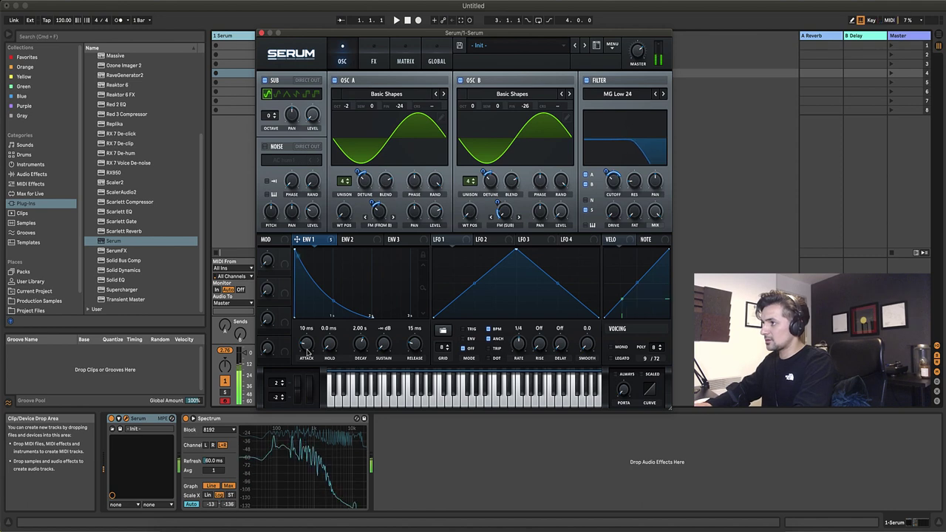
key("g")
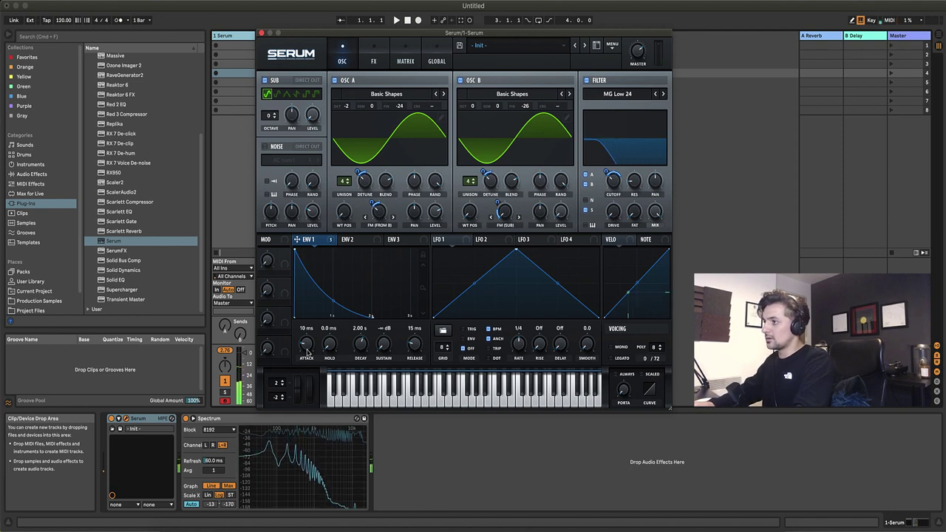
key("g")
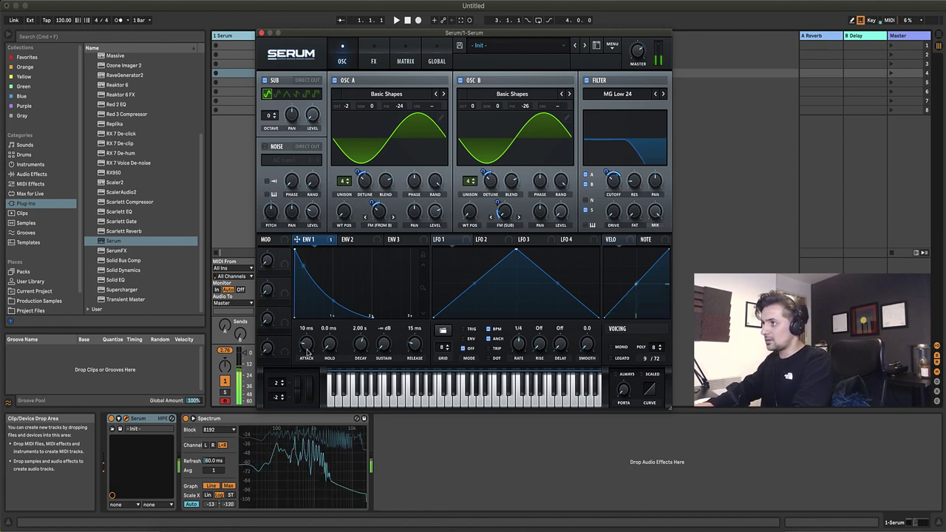
key("g")
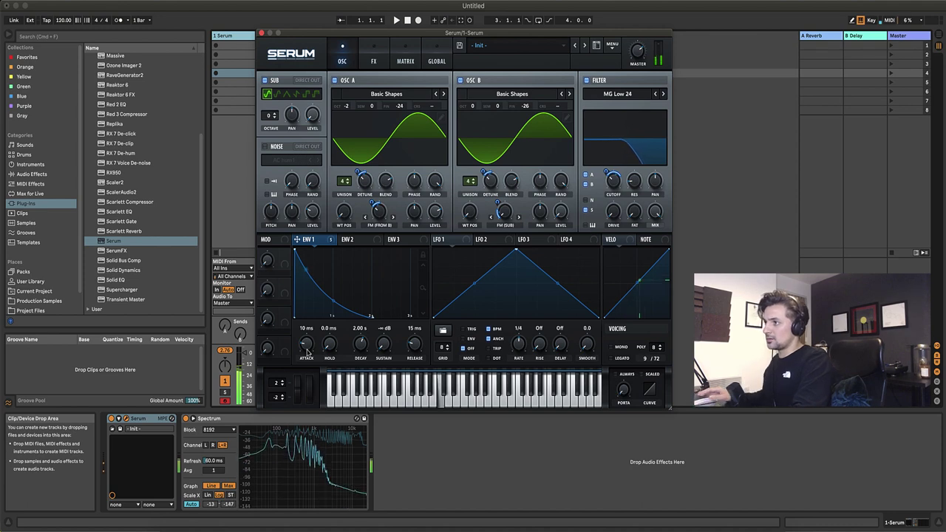
left_click_drag(307, 353, 307, 350)
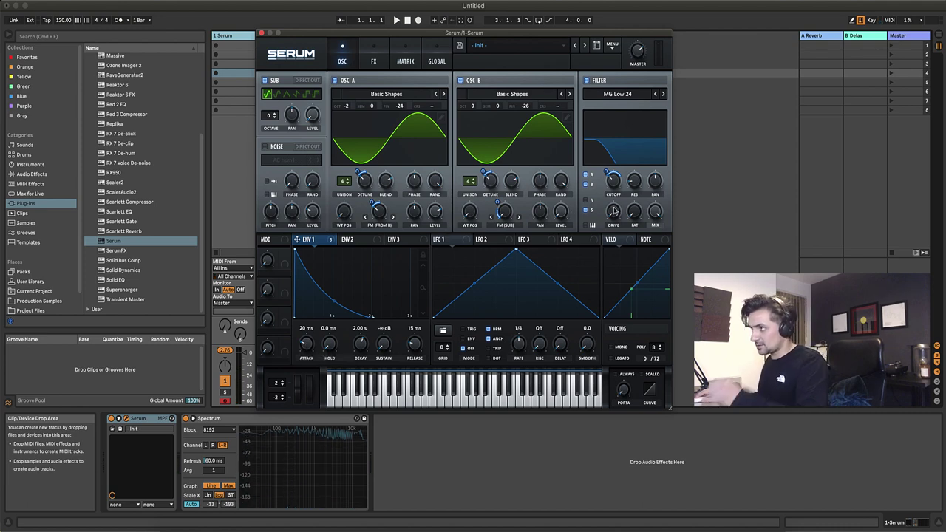
Raise the drive of the MG Low 24 filter.
left_click_drag(613, 212, 613, 182)
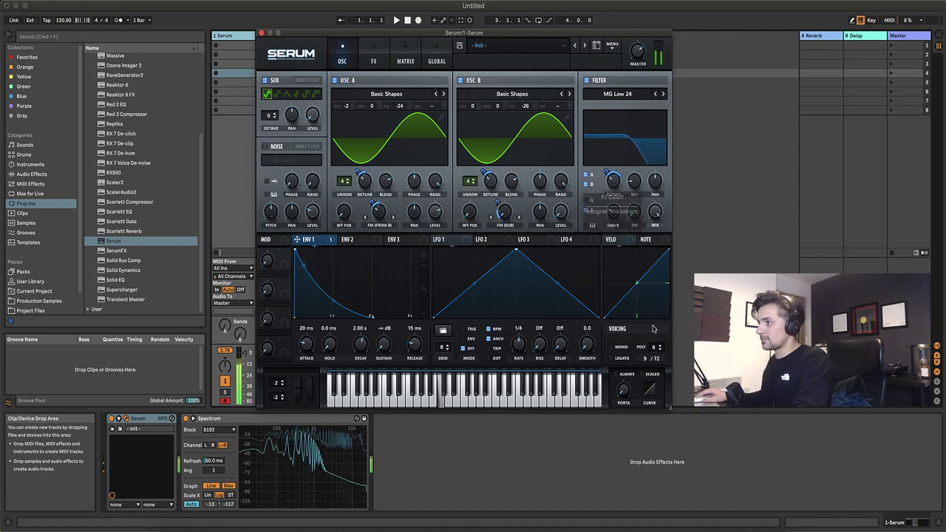
Switch the voicing to mono and set Env 1's decay to 1.00 s.
left_click(619, 347)
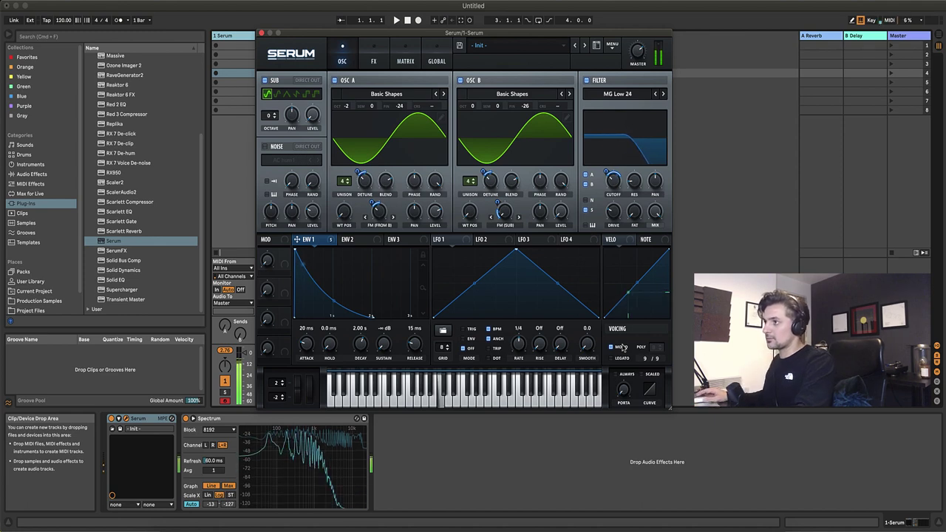
left_click_drag(357, 350, 360, 362)
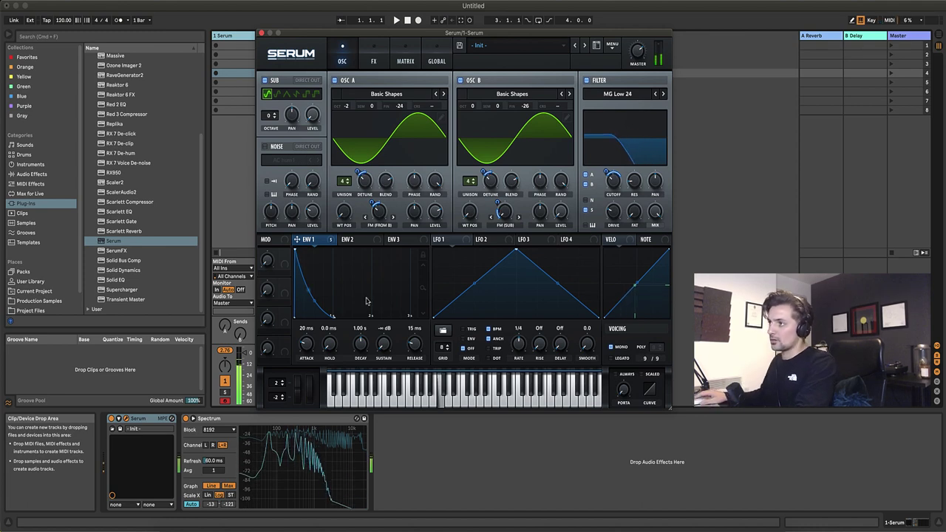
Enable the noise oscillator with the Analog J106 noise and lower its level.
left_click(265, 146)
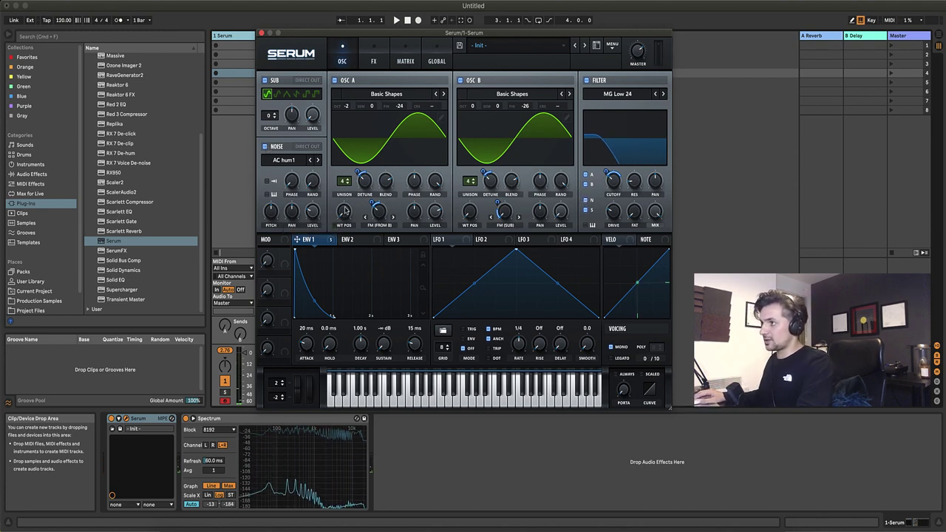
mouse_move(312, 215)
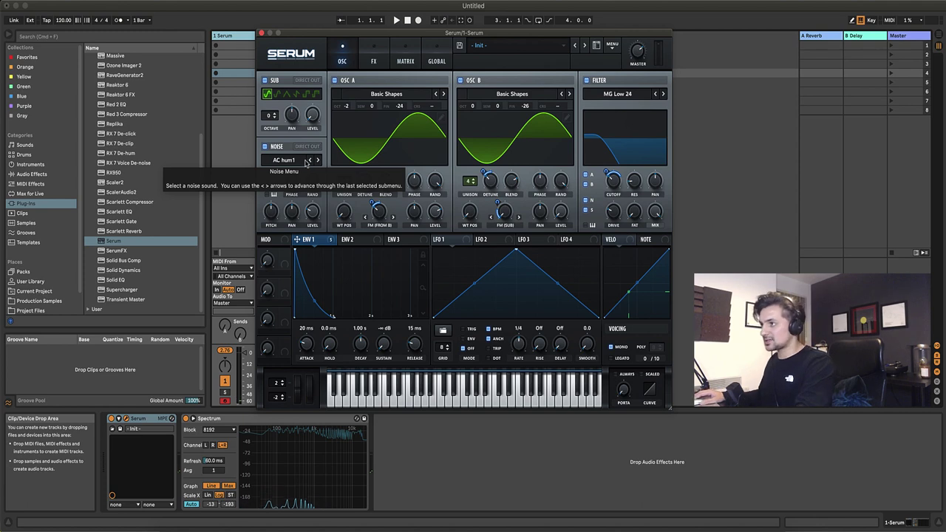
left_click(298, 161)
mouse_move(311, 173)
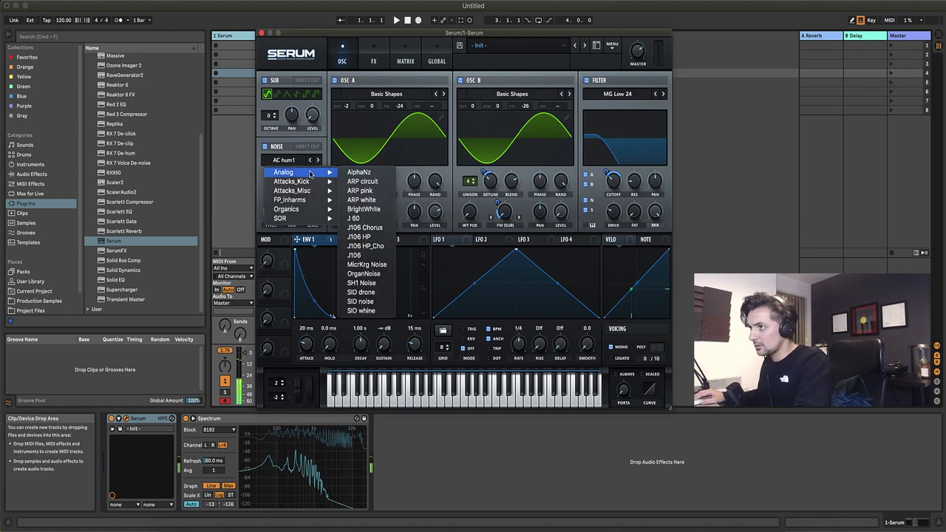
left_click(376, 260)
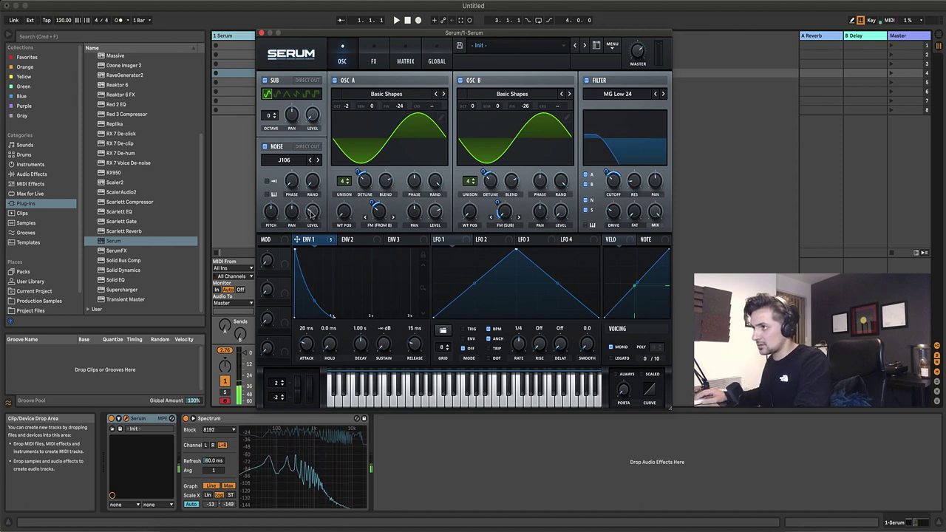
mouse_move(312, 218)
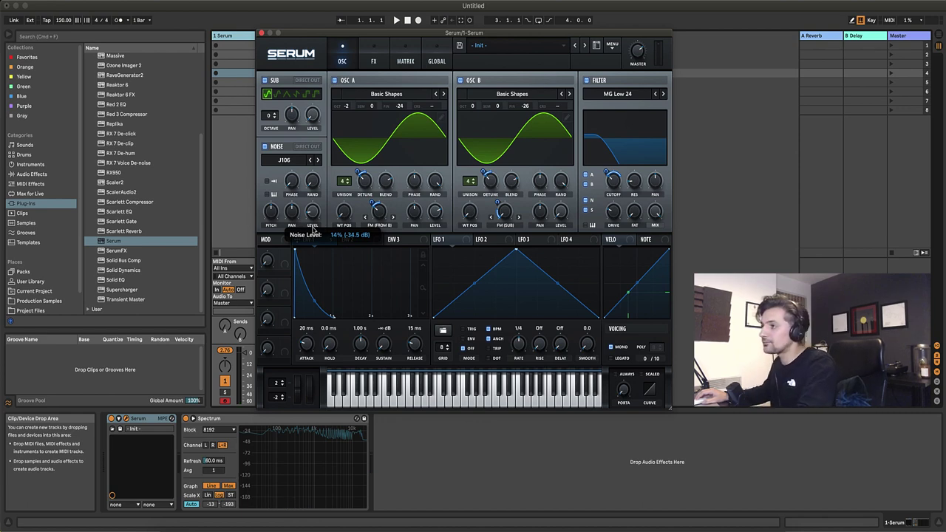
left_click_drag(312, 230, 314, 234)
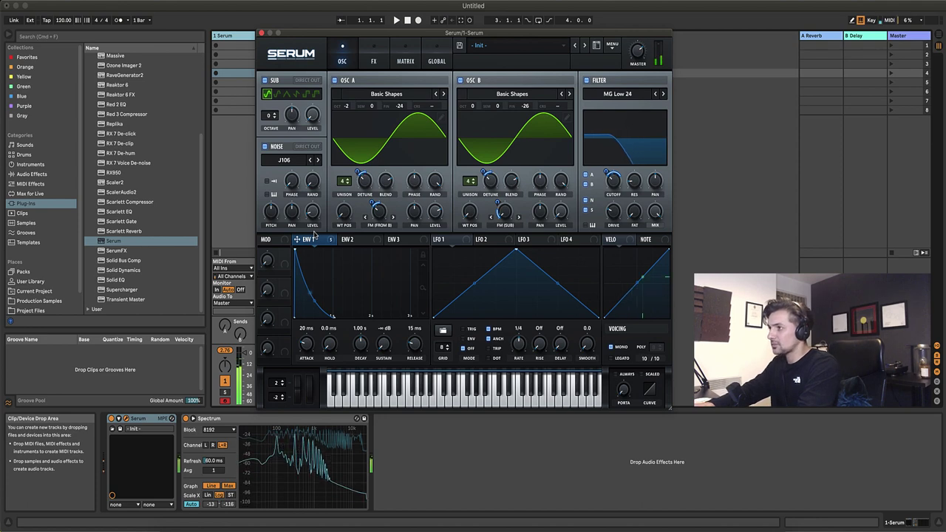
Add the Hyper/Dimension effect, lowering the Hyper mix and Dimension size and raising the Dimension mix.
left_click(376, 60)
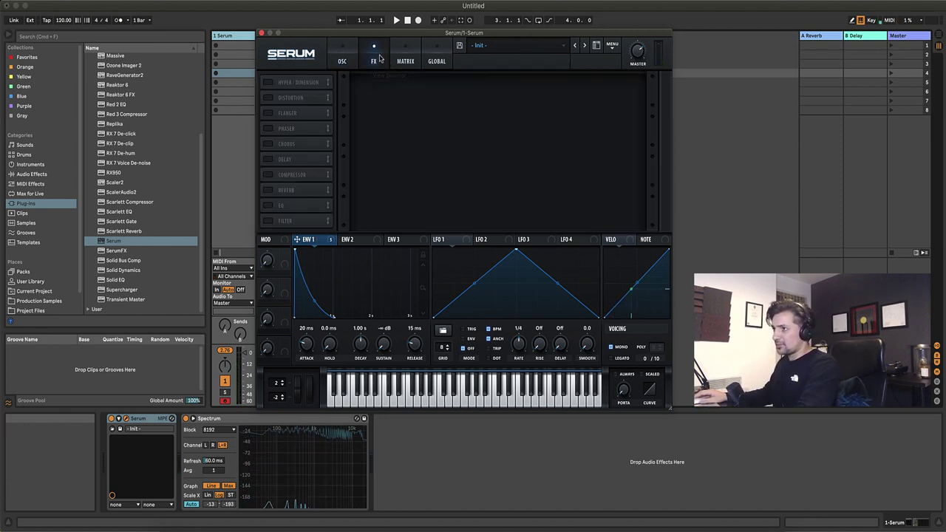
left_click(268, 83)
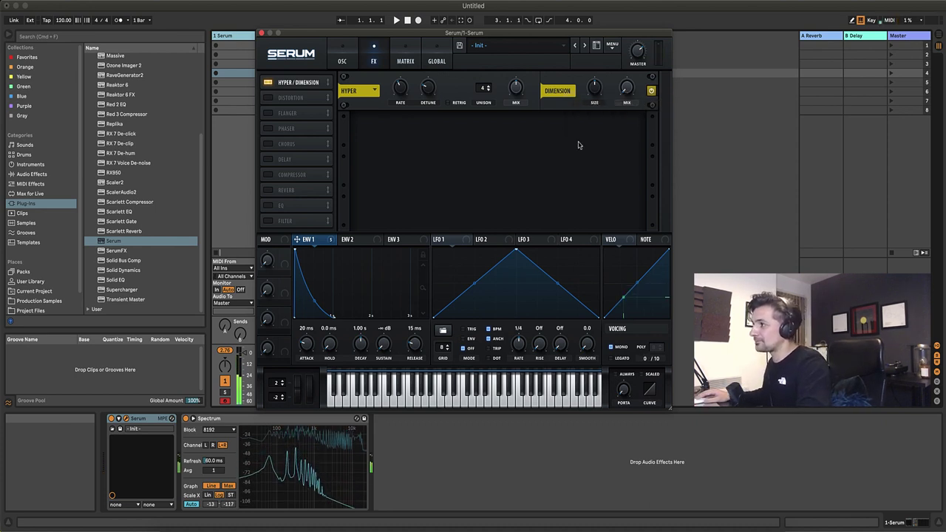
left_click_drag(516, 89, 514, 123)
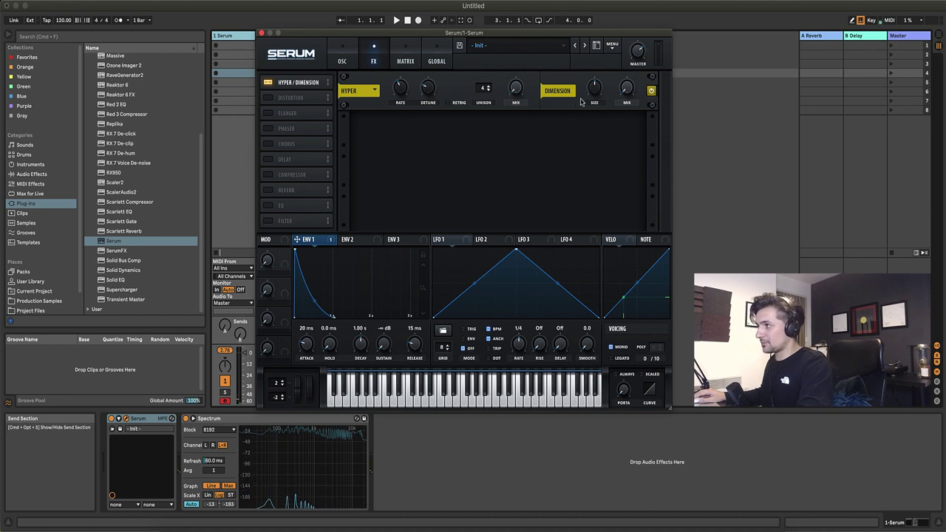
left_click_drag(593, 88, 603, 209)
left_click_drag(624, 93, 601, 64)
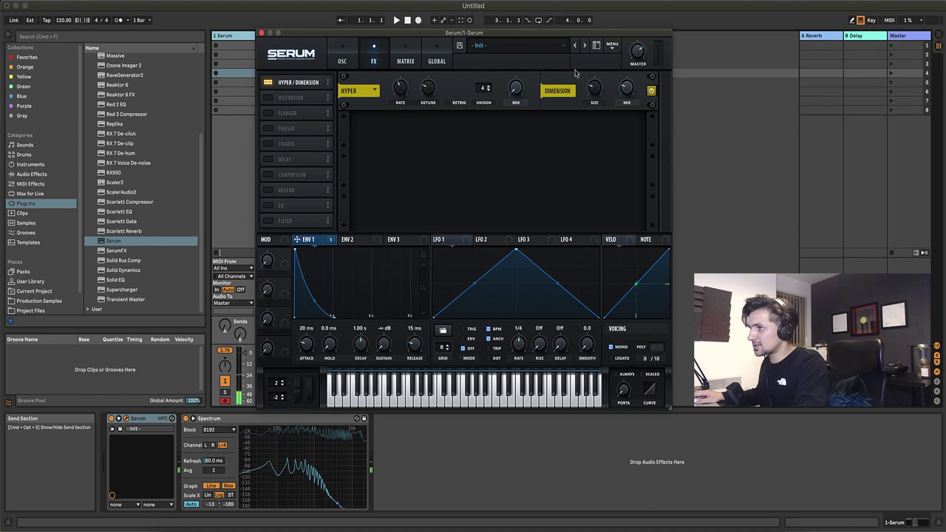
Enable the distortion effect, play several notes through it and change its type to Asym.
left_click(268, 99)
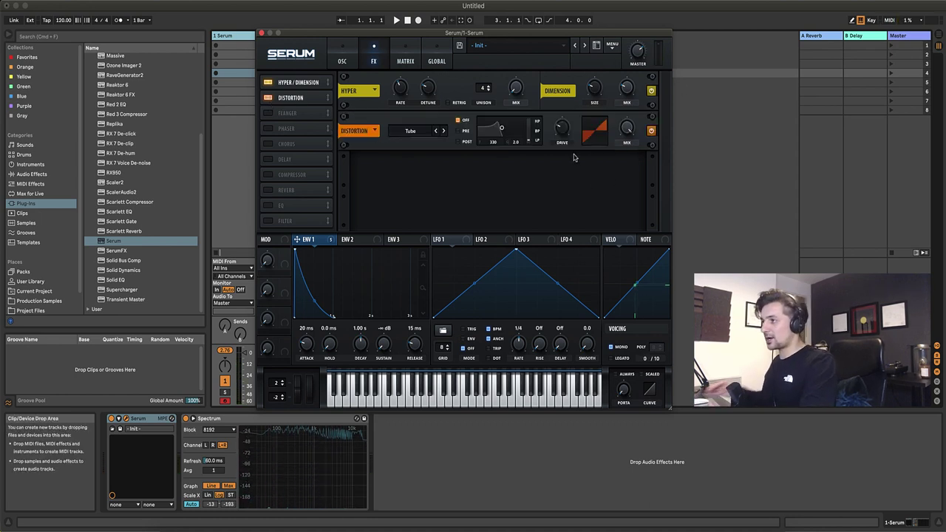
key("a")
key("a")
key("f")
key("g")
key("g")
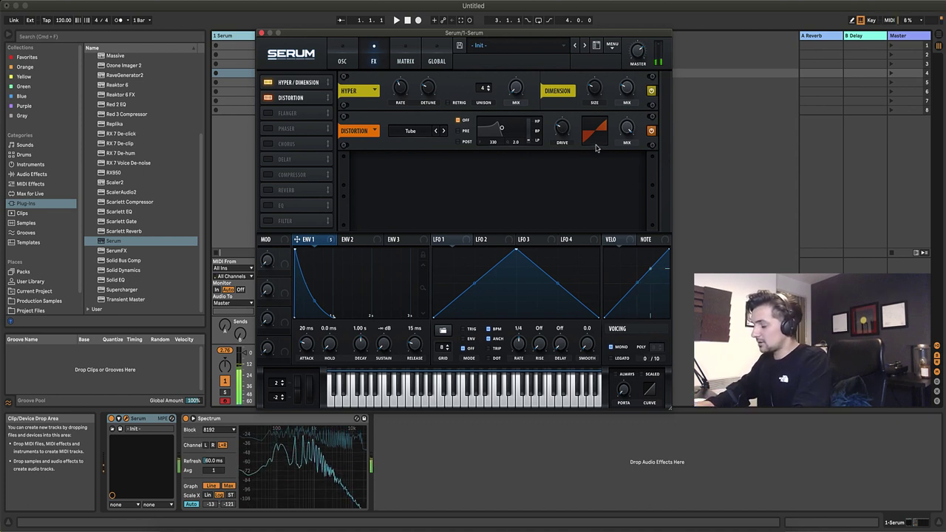
key("a")
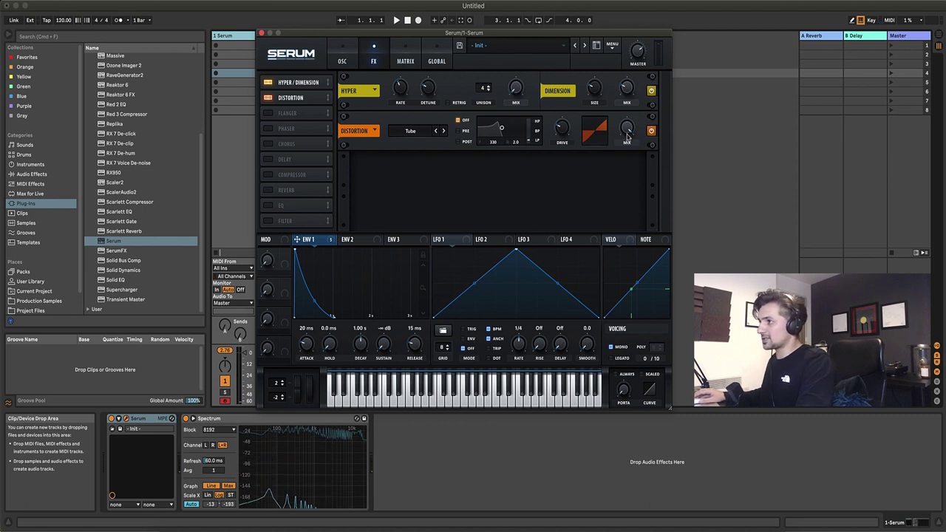
left_click(421, 133)
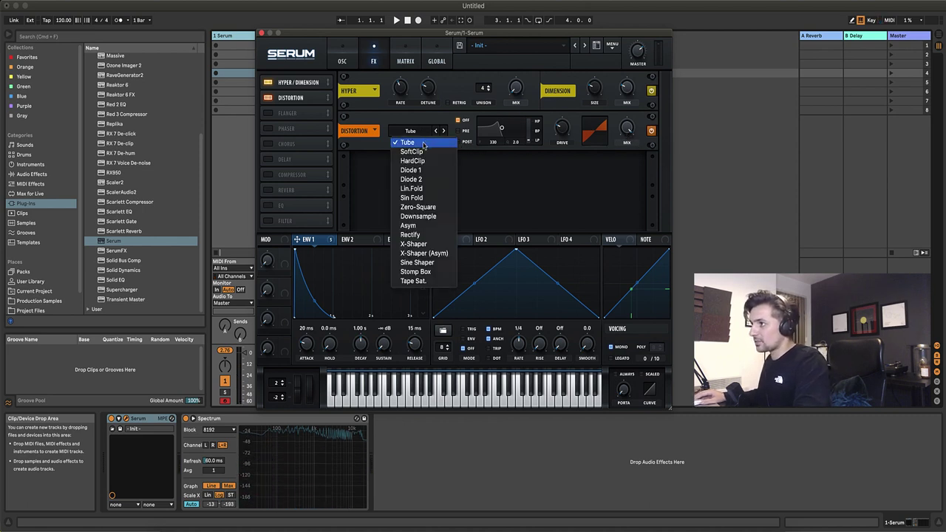
left_click(414, 226)
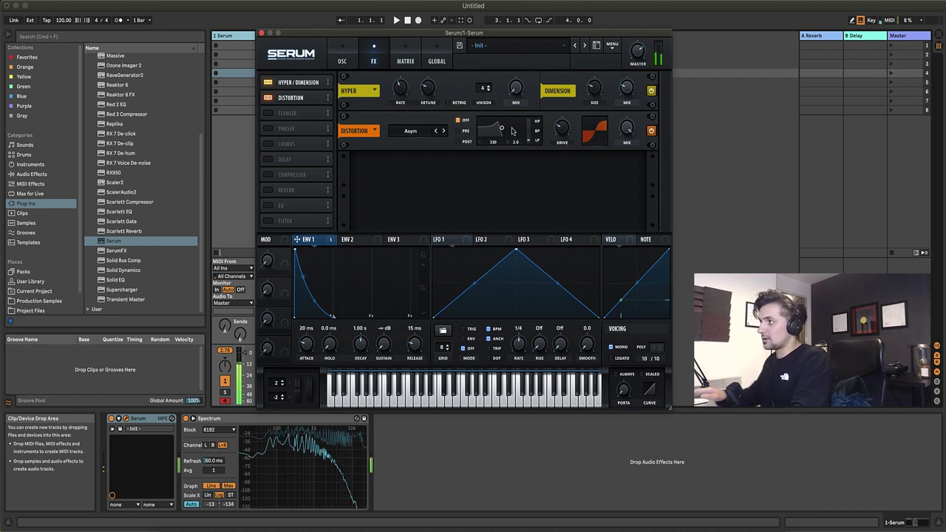
Lower the distortion mix and assign Env 1 to modulate it.
left_click_drag(626, 134, 651, 303)
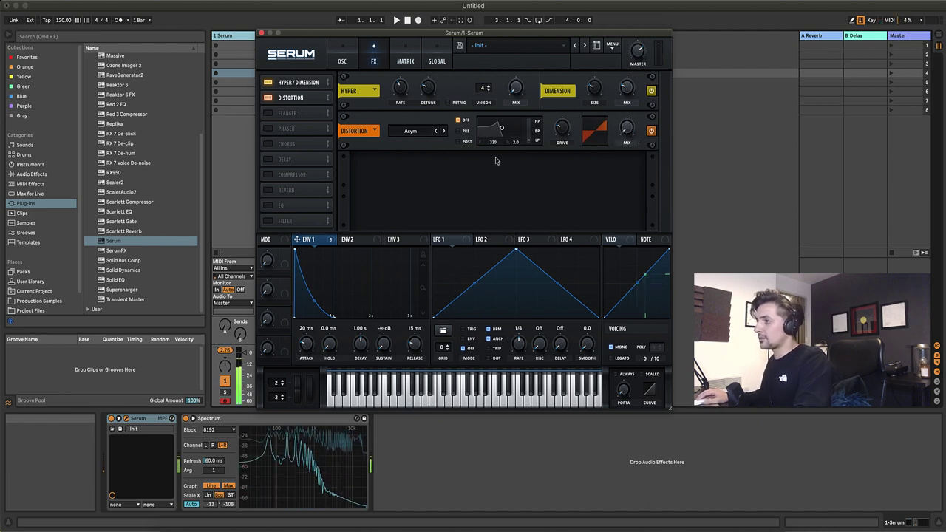
left_click_drag(297, 239, 627, 176)
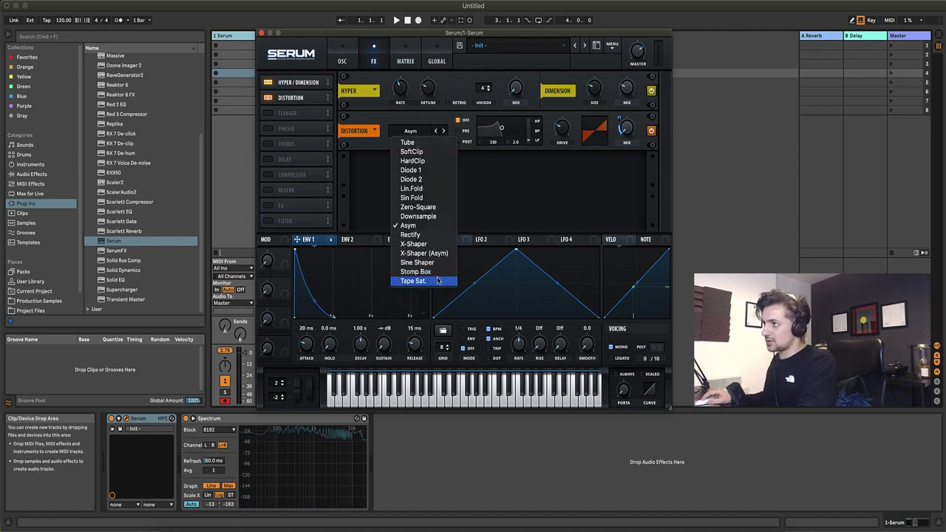
Compare the Tape Sat. and Asym distortion types and settle on Tape Sat.
left_click(437, 281)
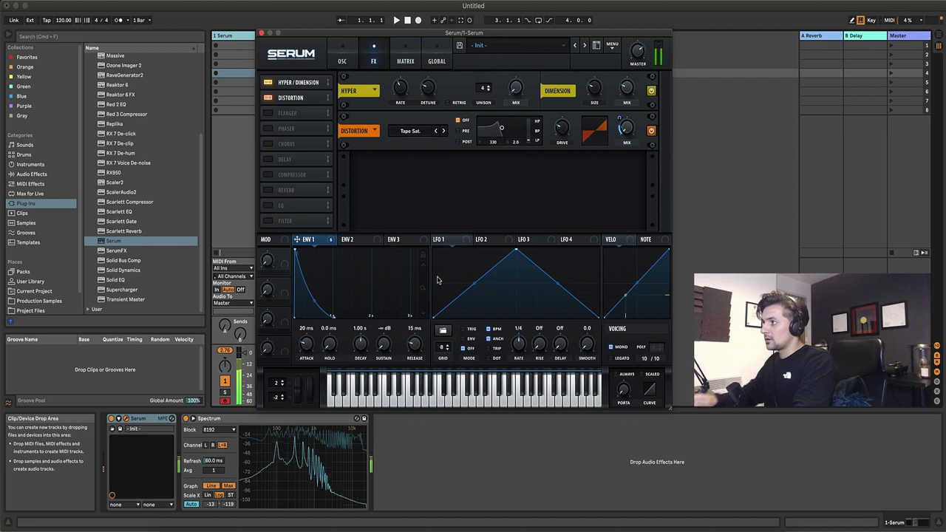
left_click(410, 131)
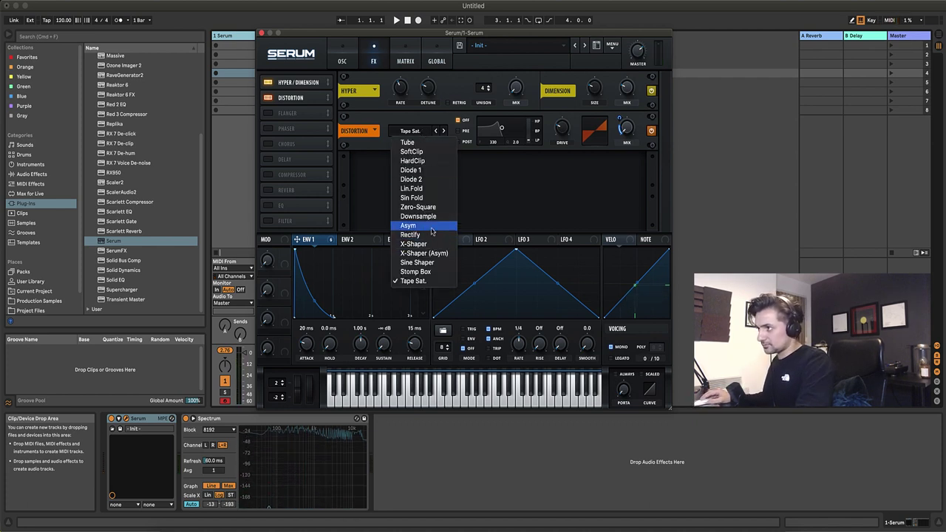
left_click(432, 230)
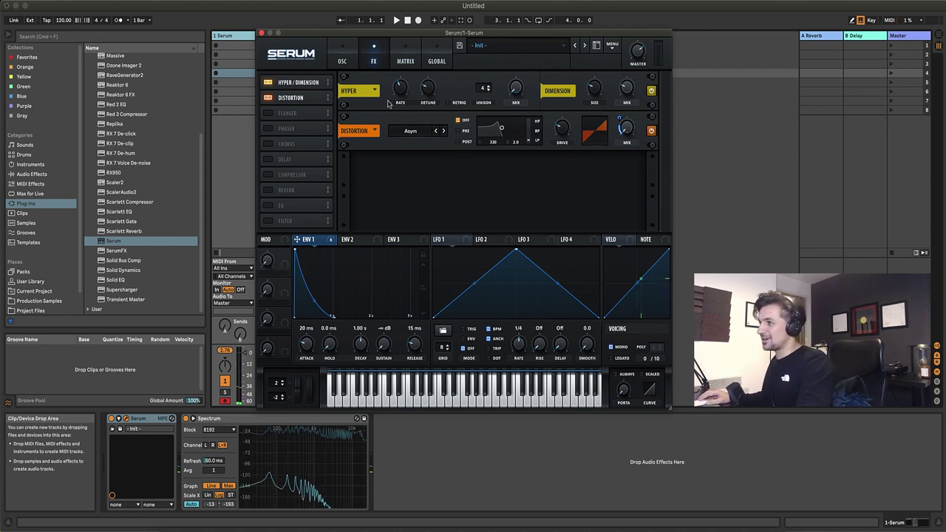
left_click(418, 132)
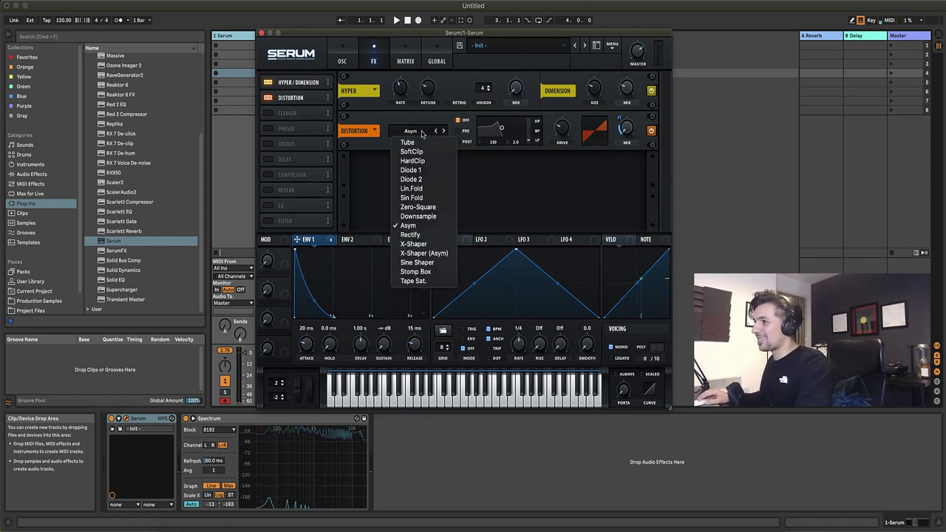
left_click(432, 280)
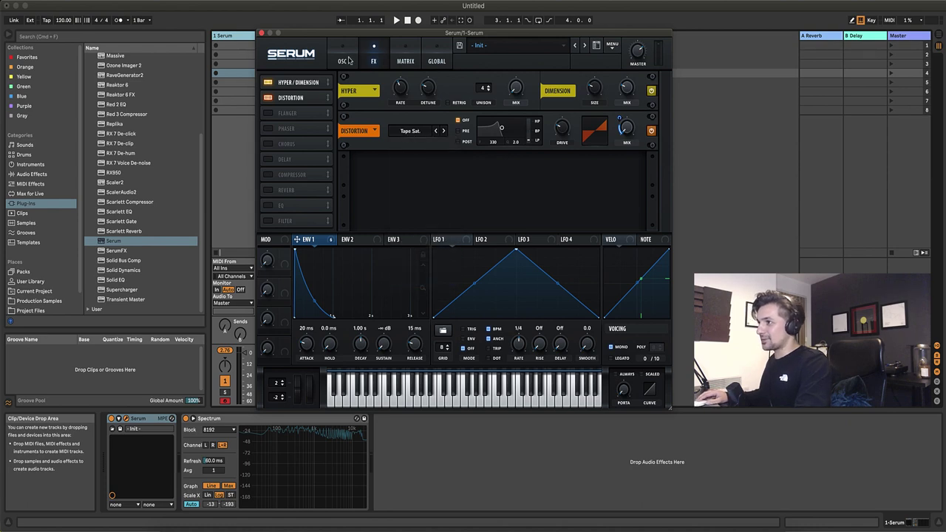
Enable the compressor and move it directly after the distortion in the effects chain.
left_click(345, 61)
left_click(375, 62)
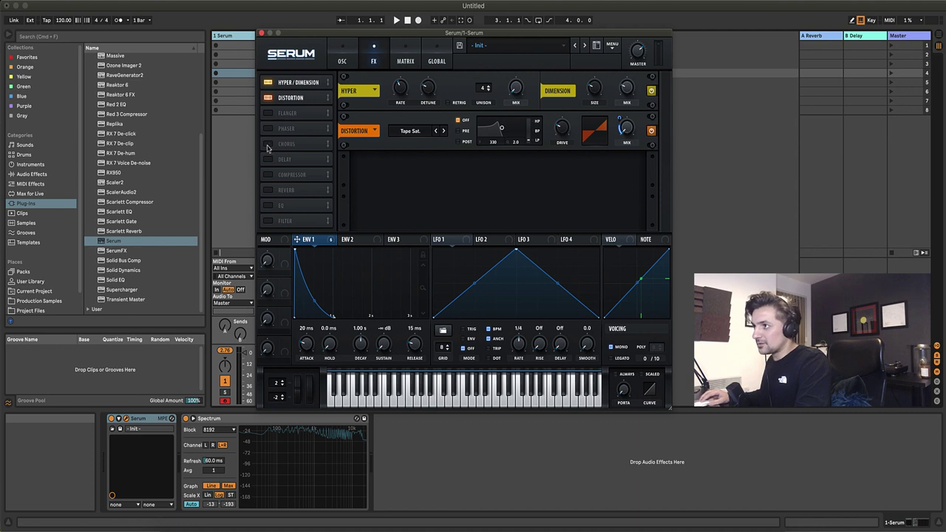
left_click(268, 178)
left_click_drag(296, 176, 295, 113)
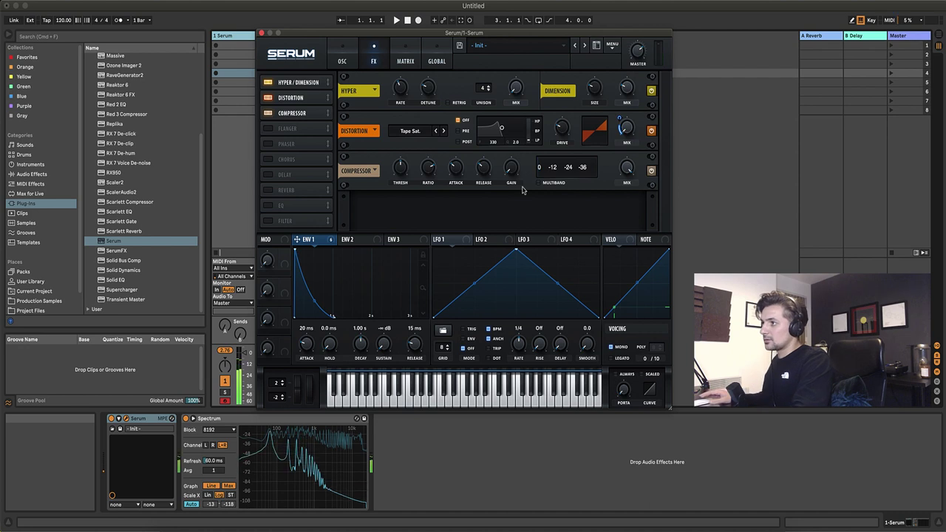
Enable the phaser and bring its mix all the way down while playing notes.
left_click(268, 144)
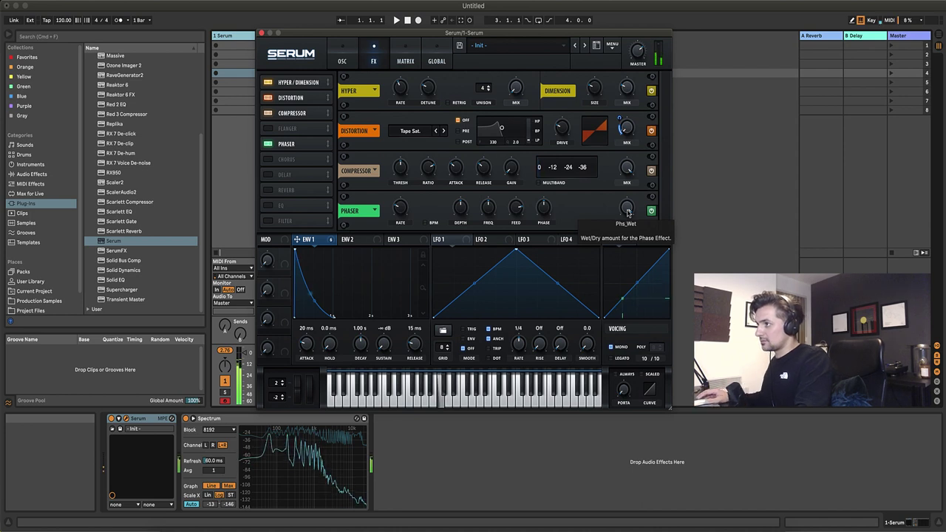
left_click(627, 210)
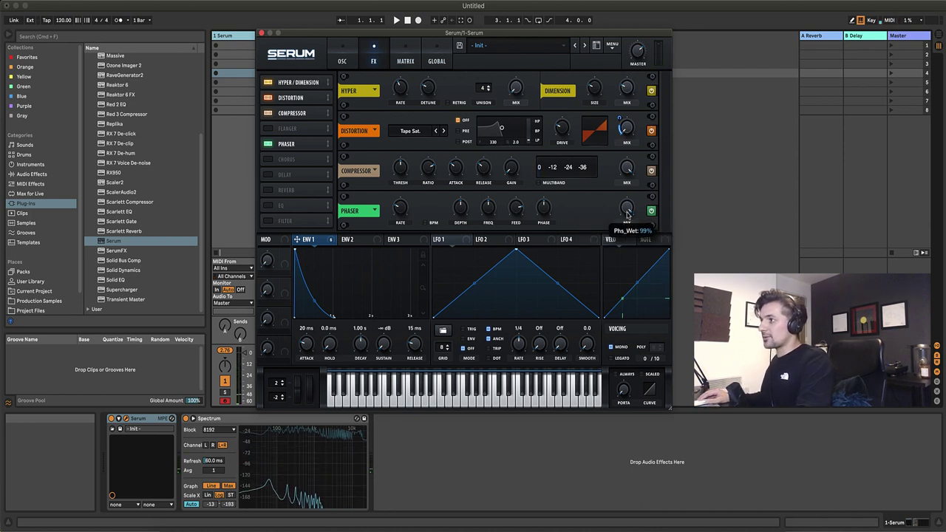
left_click_drag(627, 219, 642, 285)
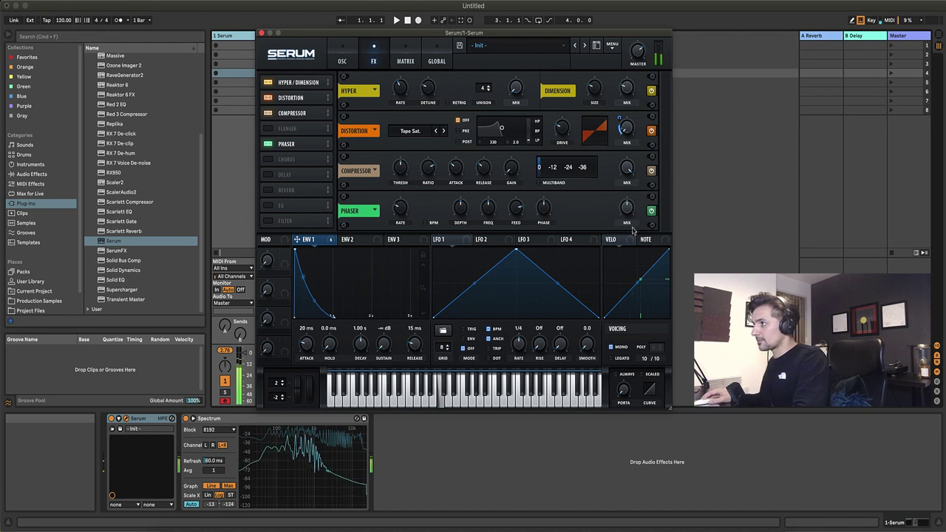
left_click_drag(629, 213, 636, 304)
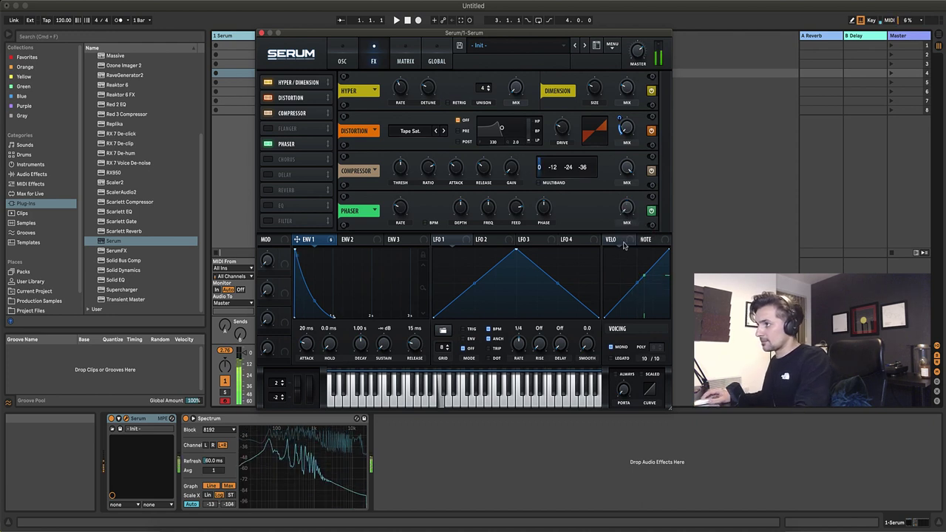
Assign Env 1 to the phaser mix and reduce the modulation amount.
left_click_drag(296, 243, 627, 209)
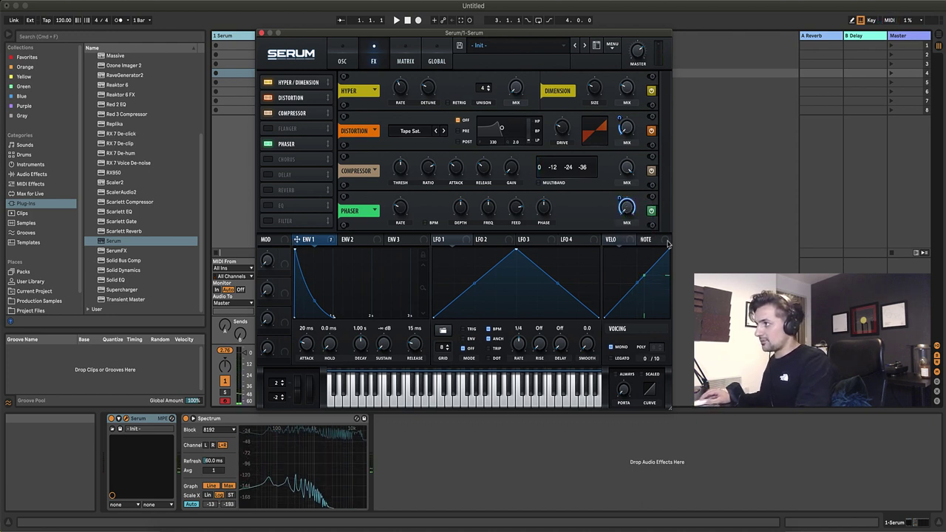
mouse_move(619, 199)
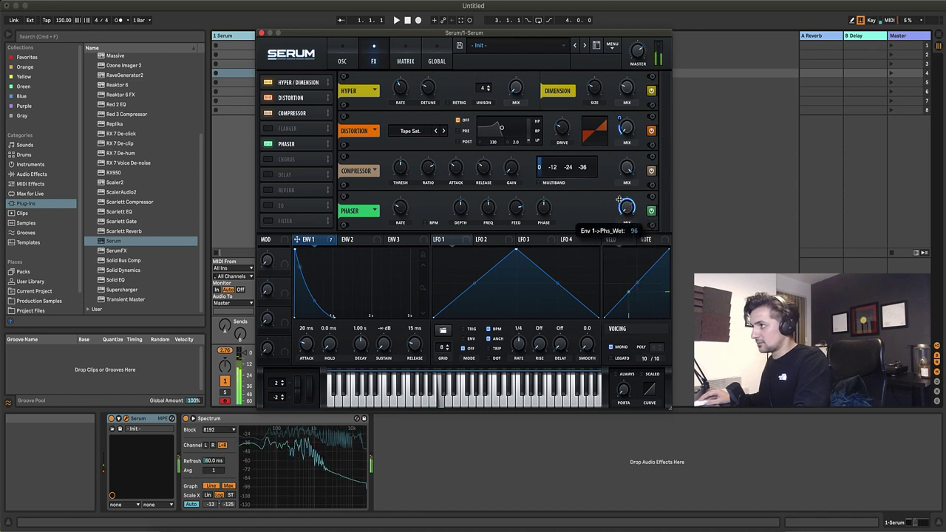
left_click_drag(621, 208, 629, 238)
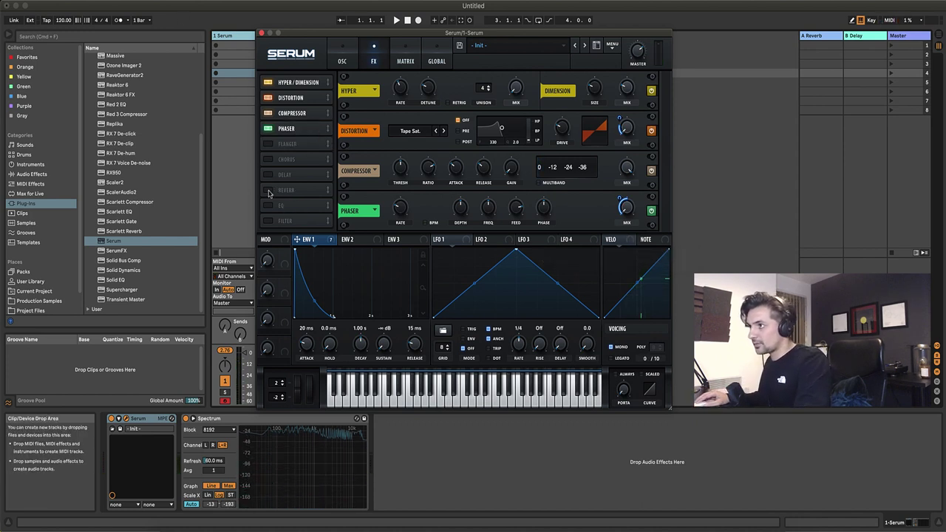
Add the reverb directly after the phaser in the effects chain and shorten its decay.
left_click(268, 191)
scroll(561, 148, "down", 2)
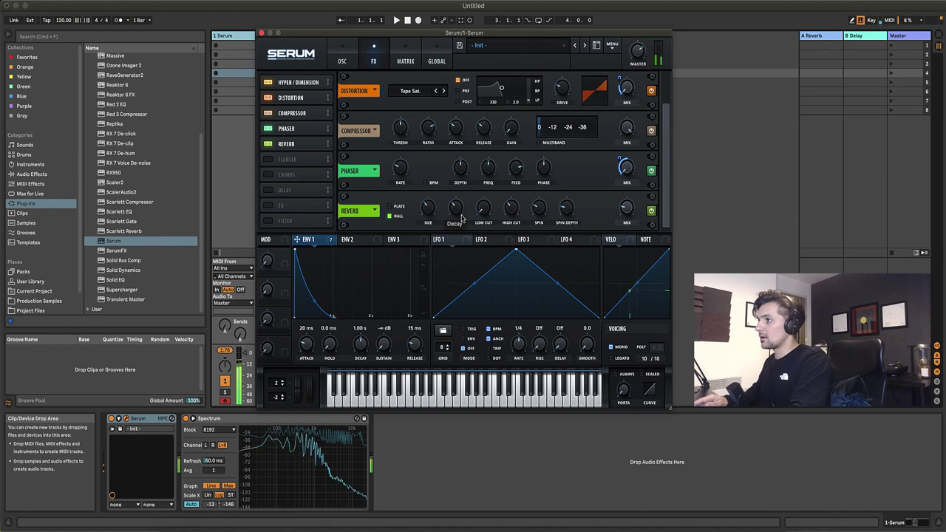
left_click_drag(460, 213, 466, 288)
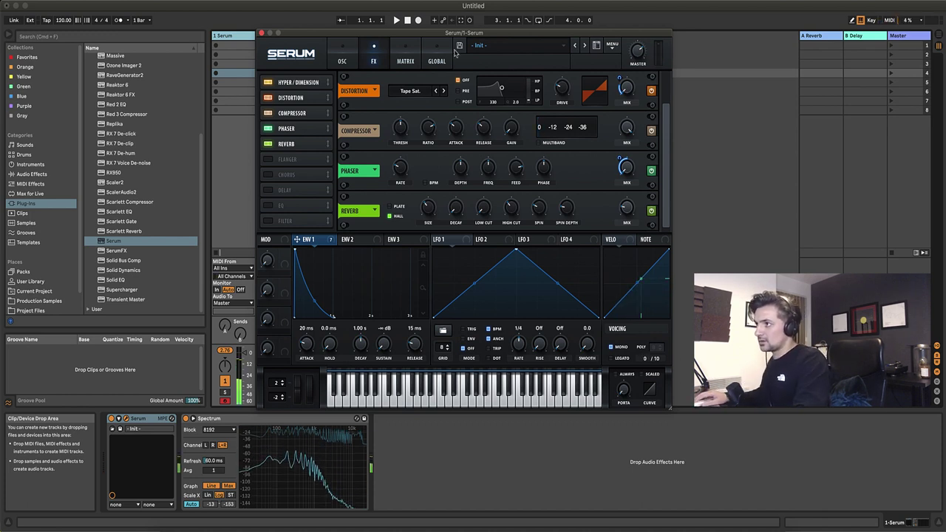
Select the analog Basic Shapes wavetable for oscillator B and raise its wavetable position through saw to square while playing notes.
left_click(342, 58)
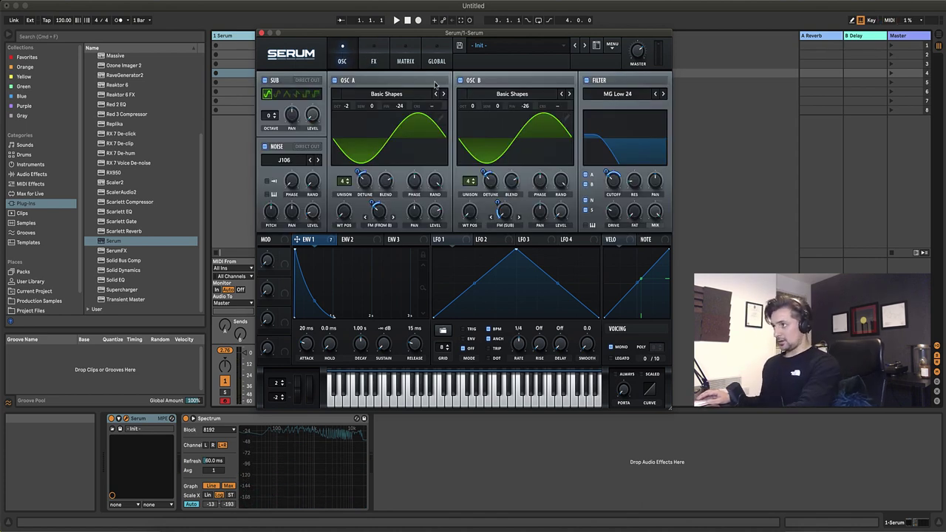
left_click(502, 98)
mouse_move(517, 106)
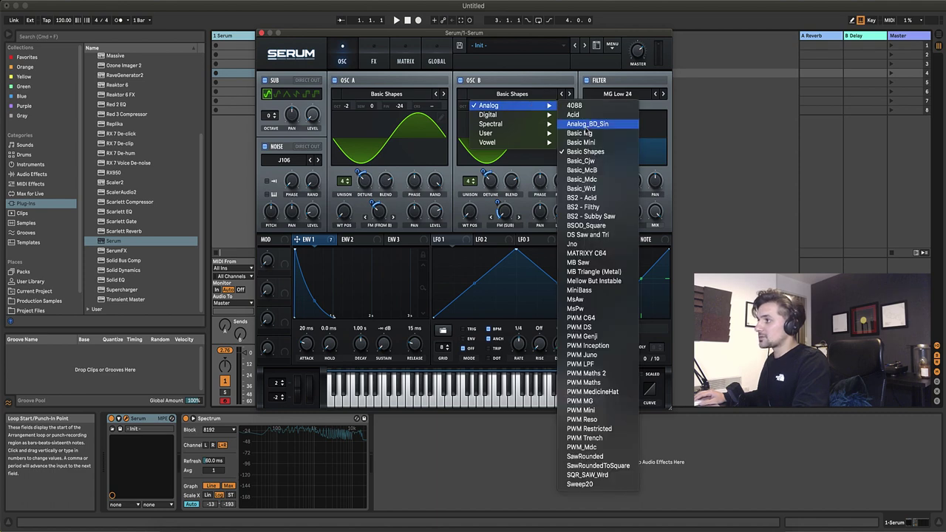
left_click(599, 153)
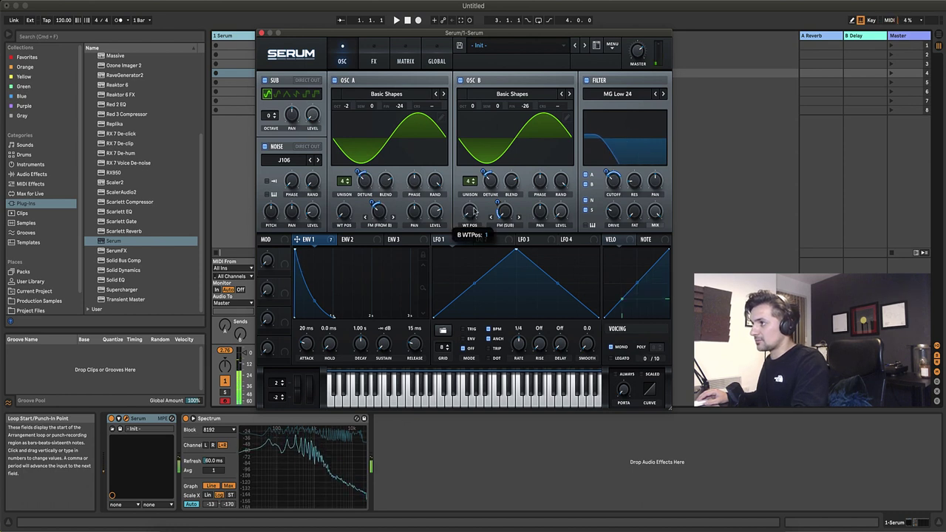
left_click_drag(474, 215, 475, 198)
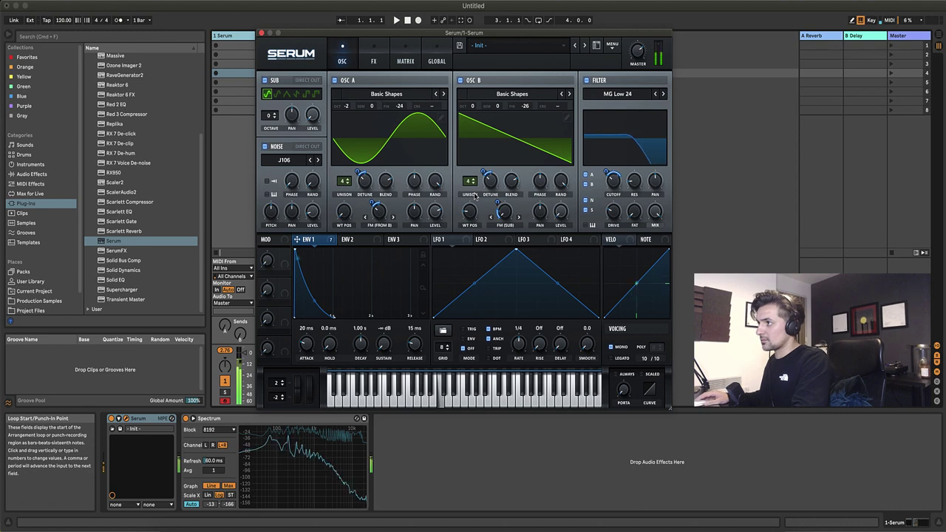
left_click_drag(471, 216, 477, 186)
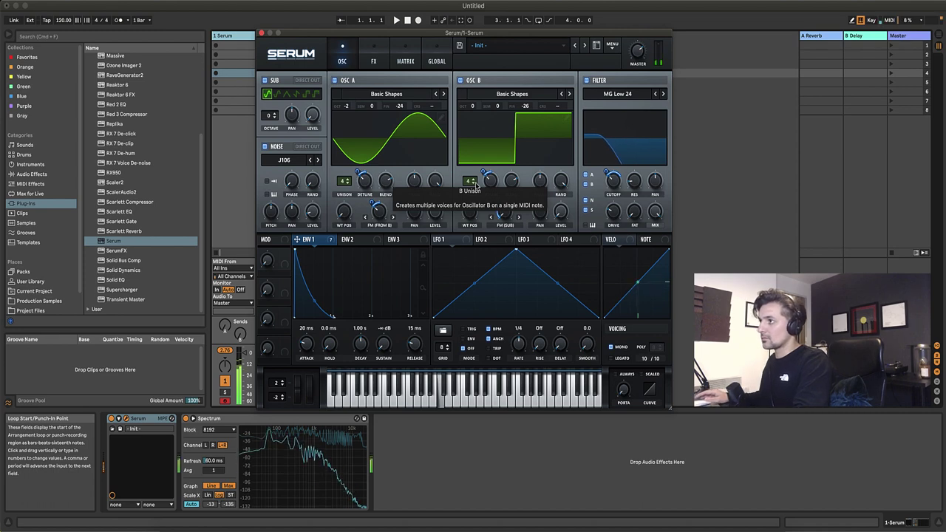
Load the analog BSOD_Square wavetable into oscillator B and sweep its wavetable position while playing notes.
left_click(529, 93)
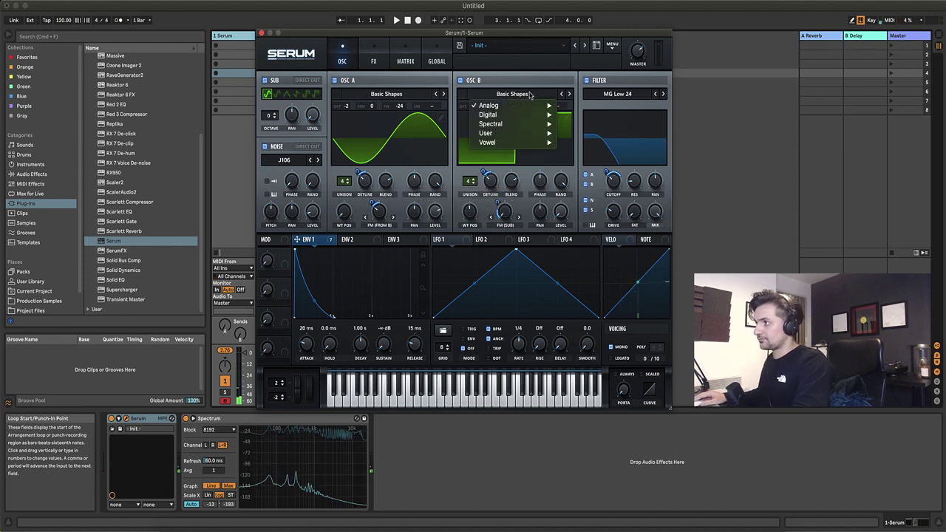
mouse_move(526, 105)
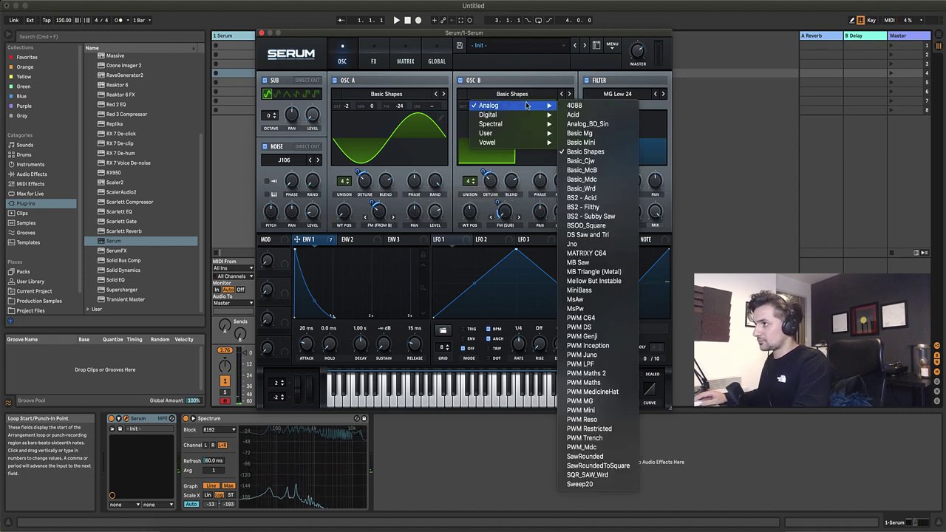
left_click(609, 226)
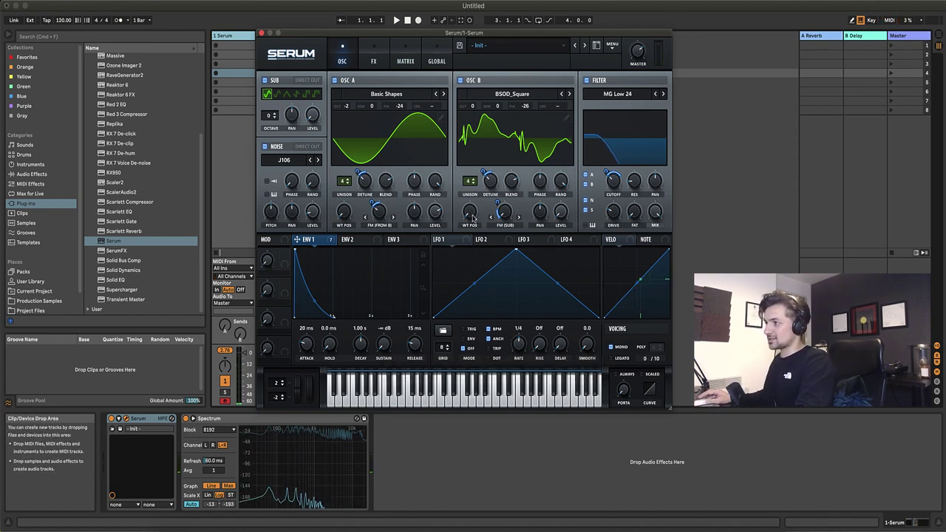
left_click_drag(473, 218, 477, 162)
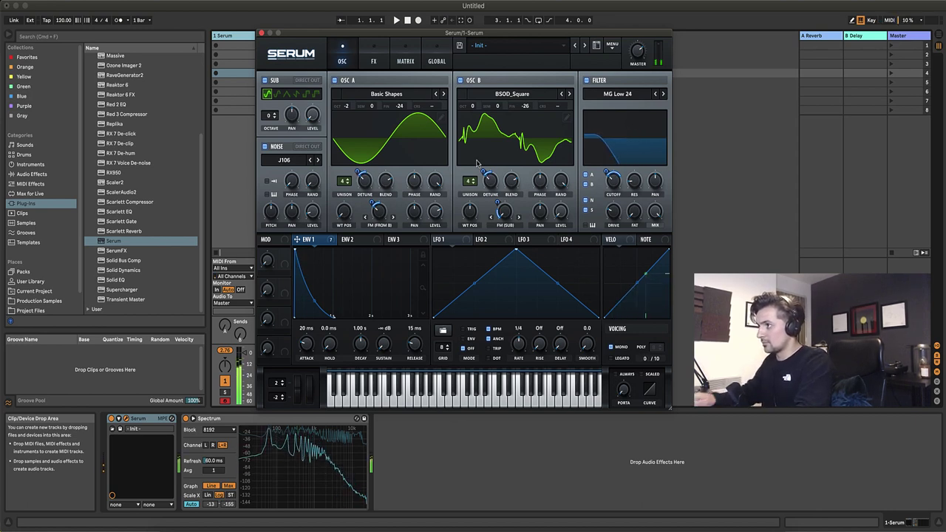
Load the digital FFT_Add_2nds wavetable into oscillator B and raise its wavetable position while playing notes.
left_click(520, 94)
mouse_move(536, 115)
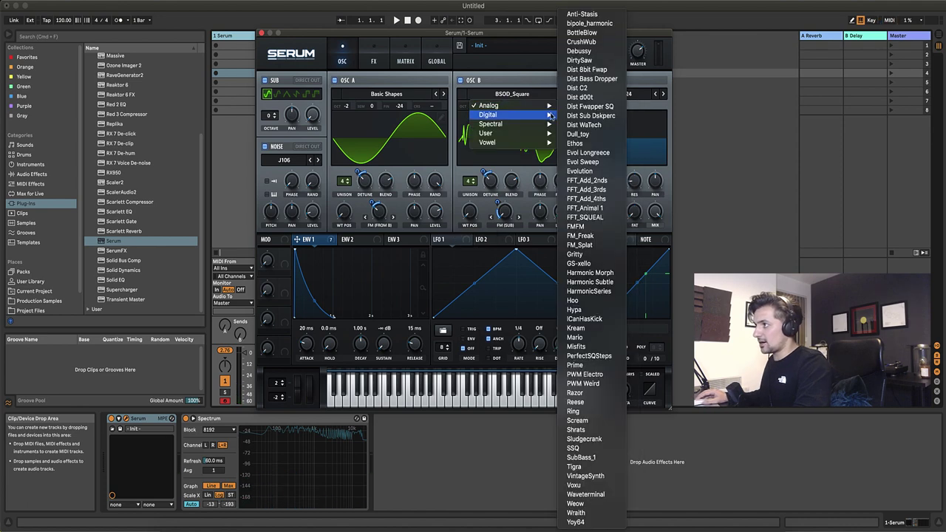
left_click(587, 180)
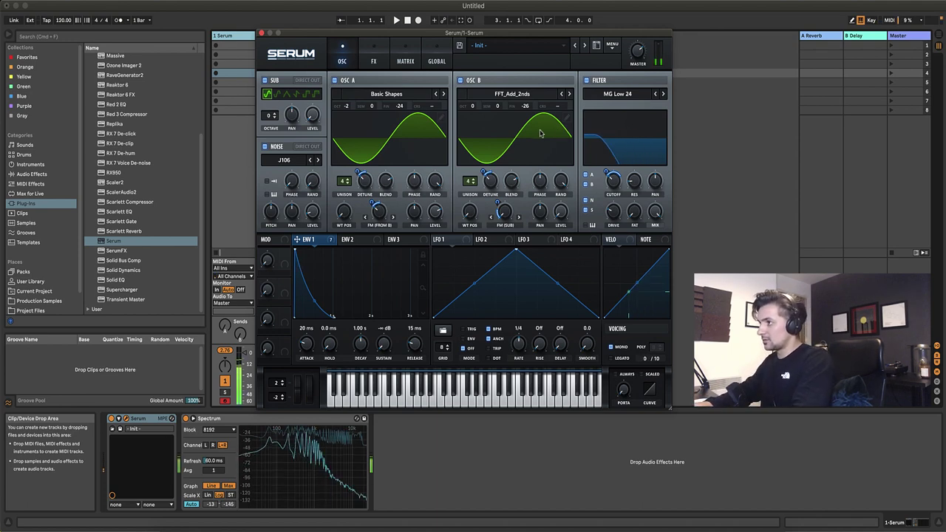
left_click_drag(473, 214, 475, 159)
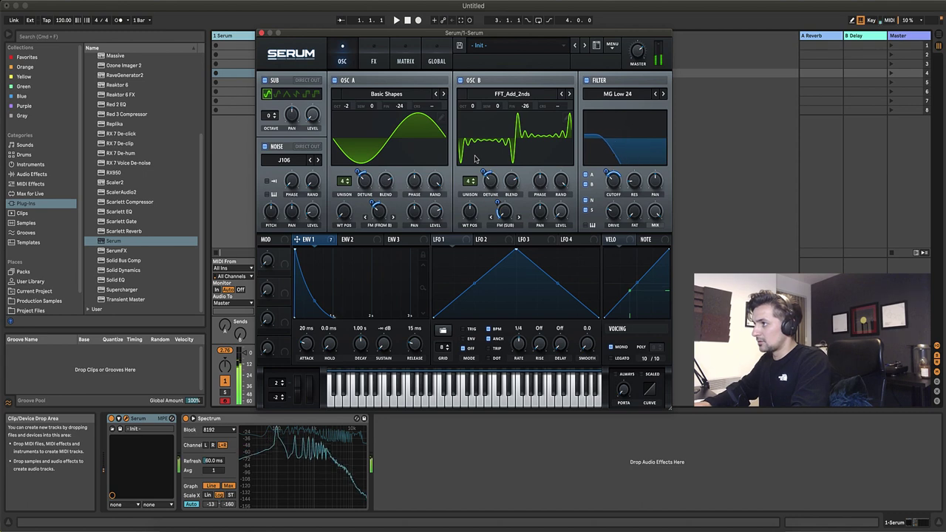
Reset oscillator B's wavetable position, audition FFT_Add_3rds and FFT_Add_4ths at different positions, and settle on FFT_Add_3rds.
double_click(470, 211)
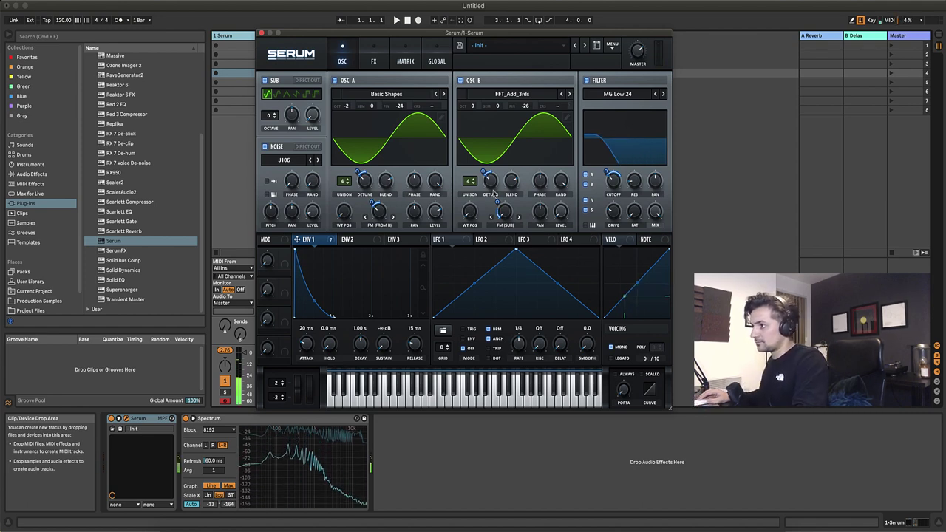
left_click_drag(470, 212, 484, 233)
left_click(569, 94)
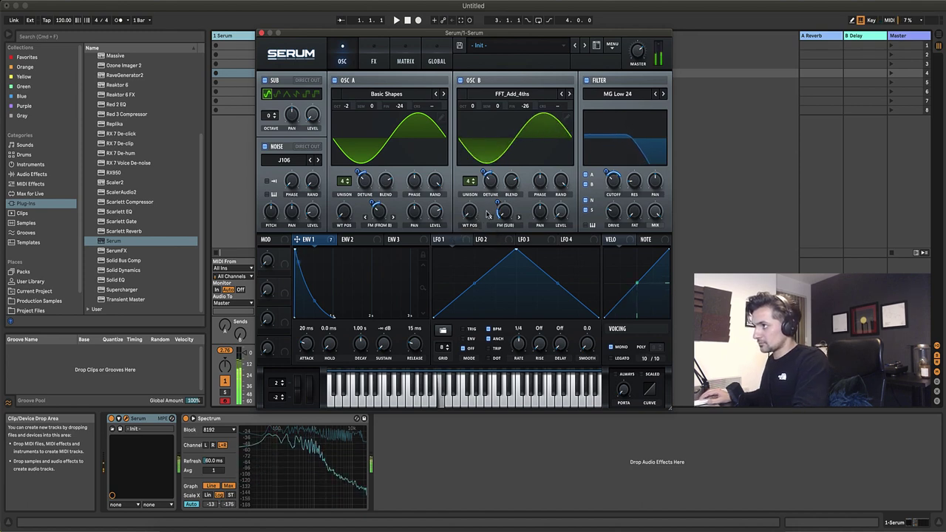
mouse_move(472, 219)
left_mouse_down()
mouse_move(475, 164)
mouse_move(475, 222)
left_mouse_up()
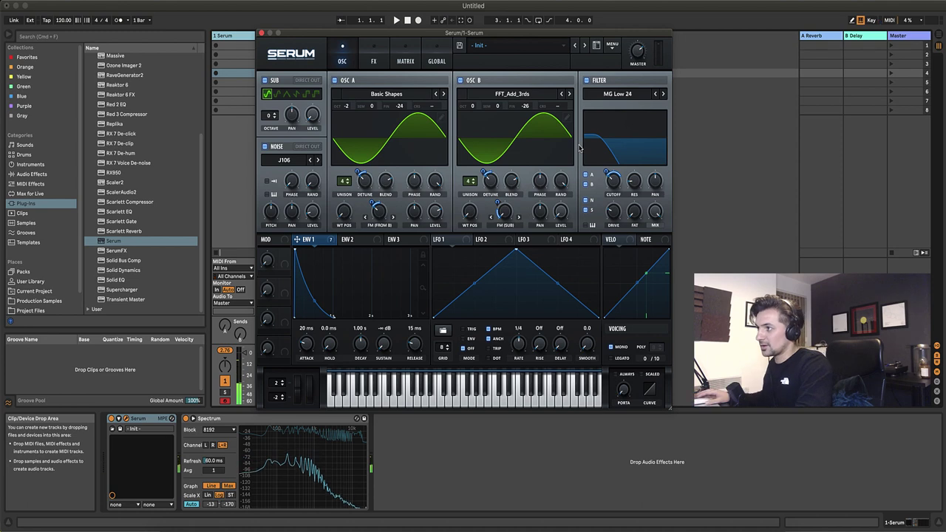
Set the reverb decay to about 3.7 s and return to the oscillator settings.
left_click(382, 64)
mouse_move(458, 212)
left_click_drag(457, 192, 460, 180)
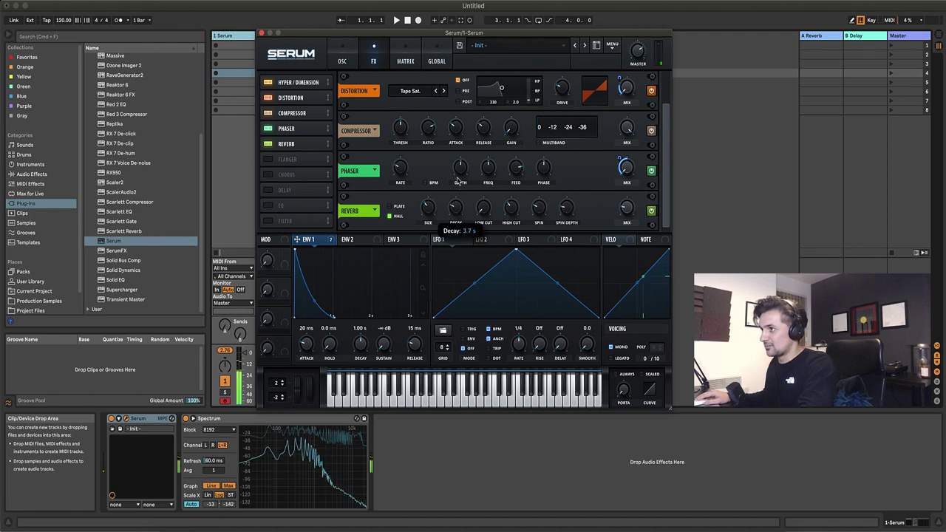
left_click(353, 51)
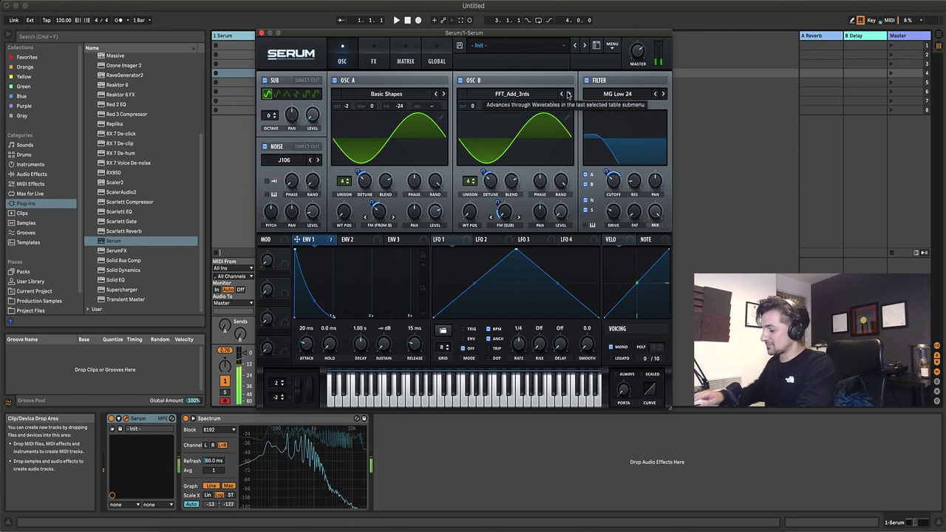